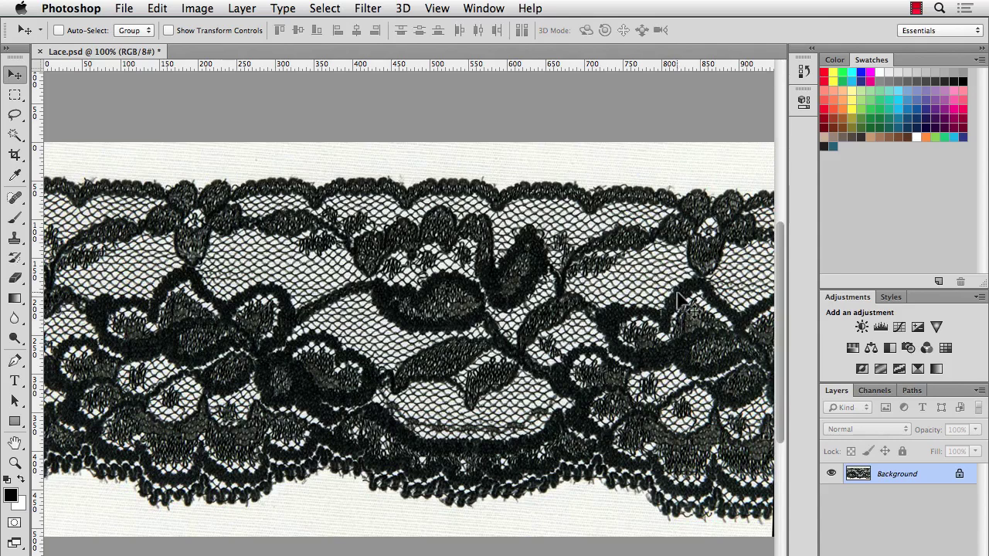
- Desaturate the lace scan with Image > Adjustments > Desaturate so the Background layer is grayscale
left_click(207, 6)
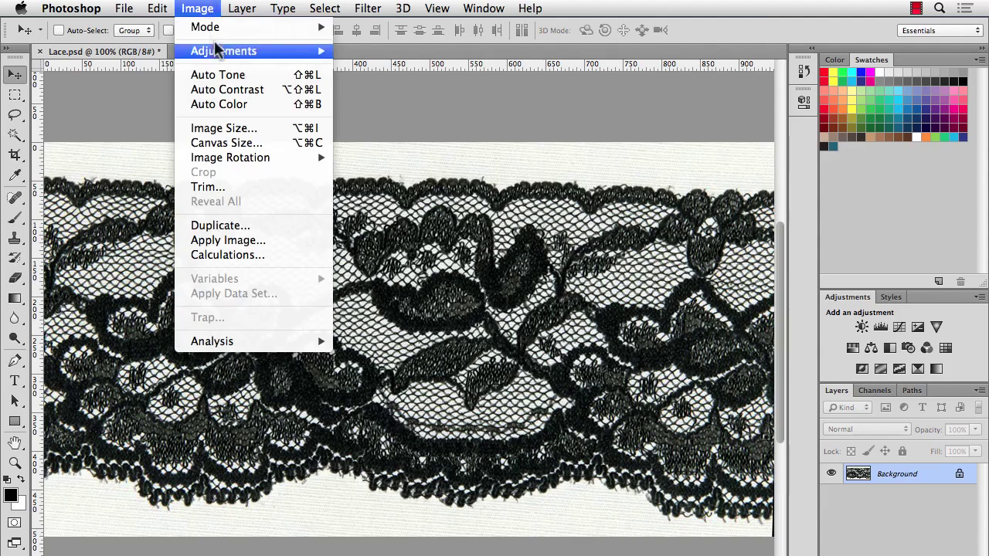
mouse_move(213, 51)
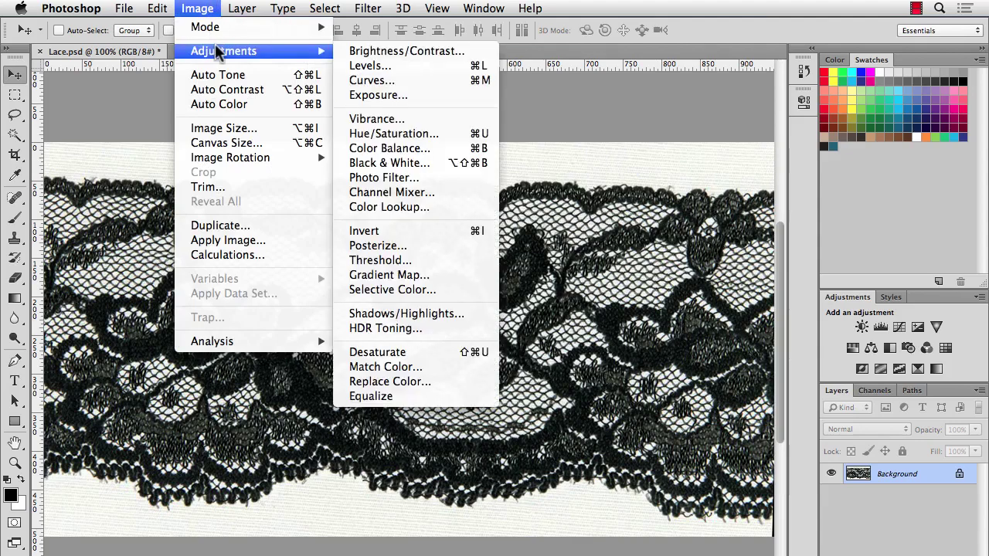
left_click(394, 351)
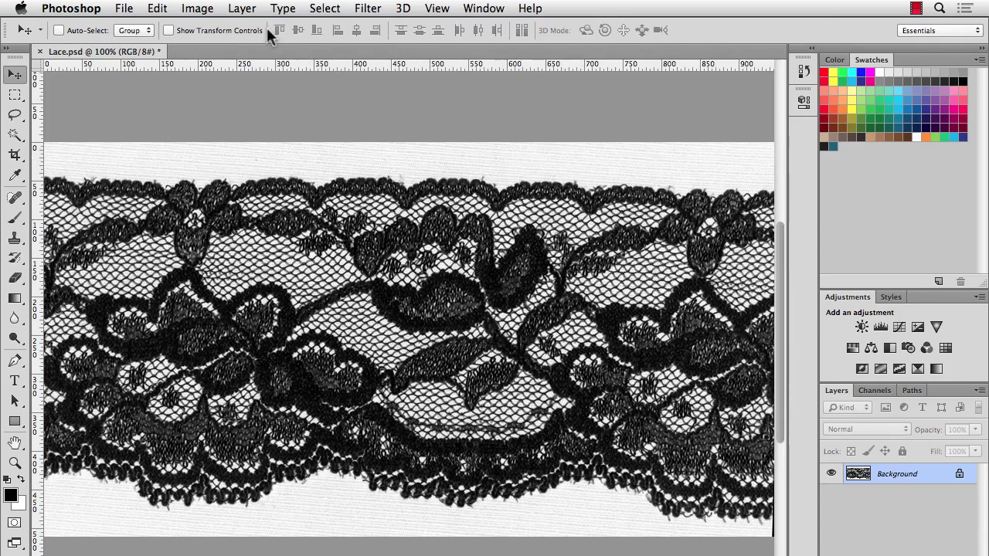
- Apply Levels with input black 24, midtone 1.38 and white 214
left_click(197, 8)
mouse_move(216, 48)
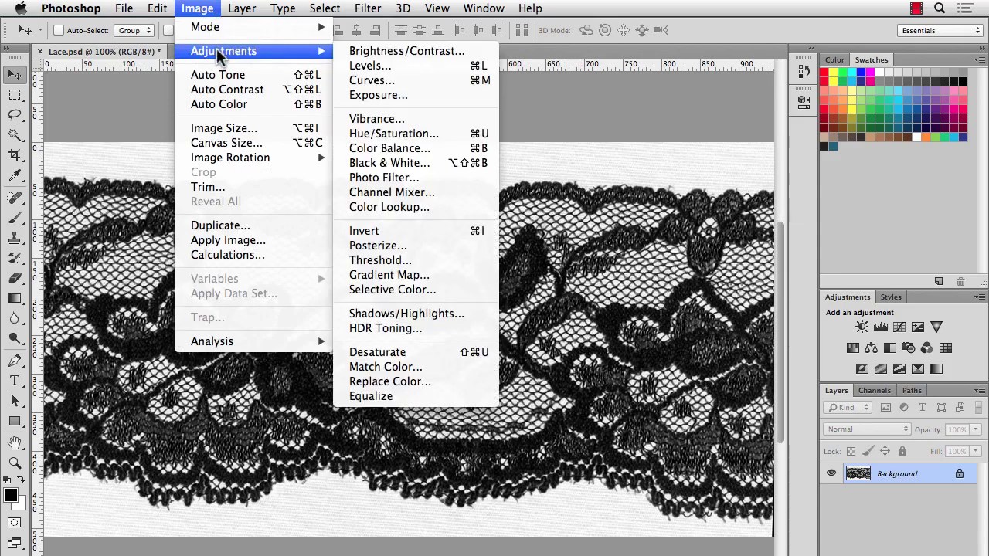
left_click(409, 72)
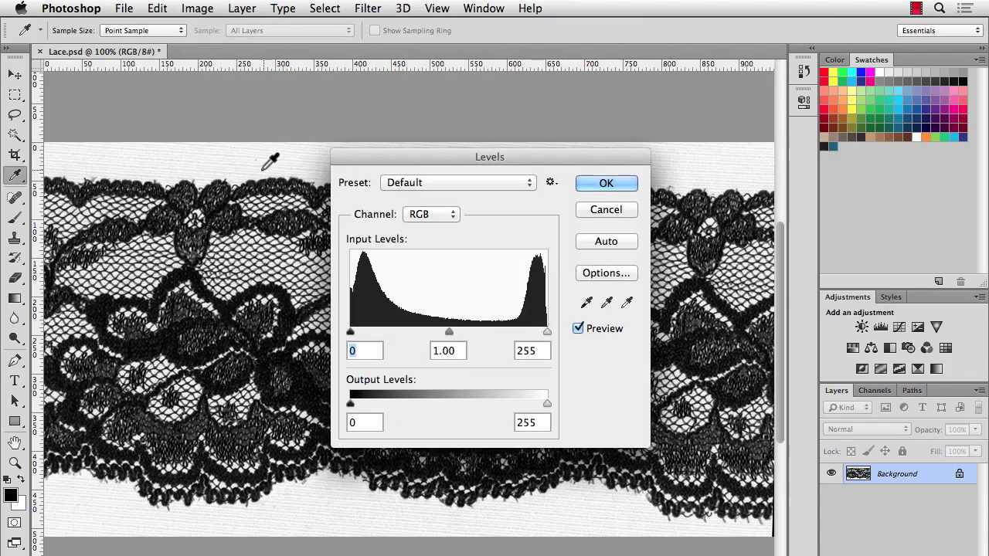
left_click_drag(547, 330, 514, 324)
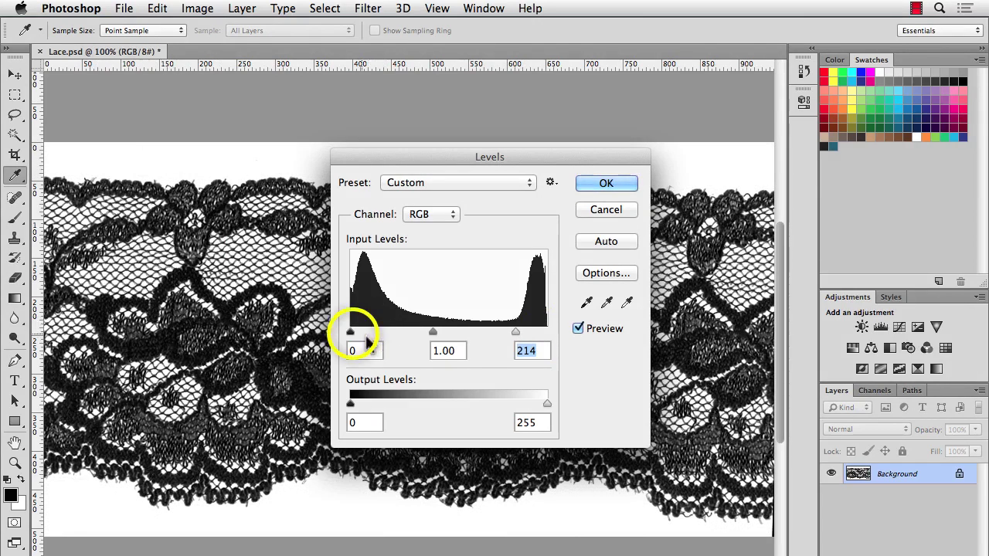
left_click_drag(350, 330, 368, 328)
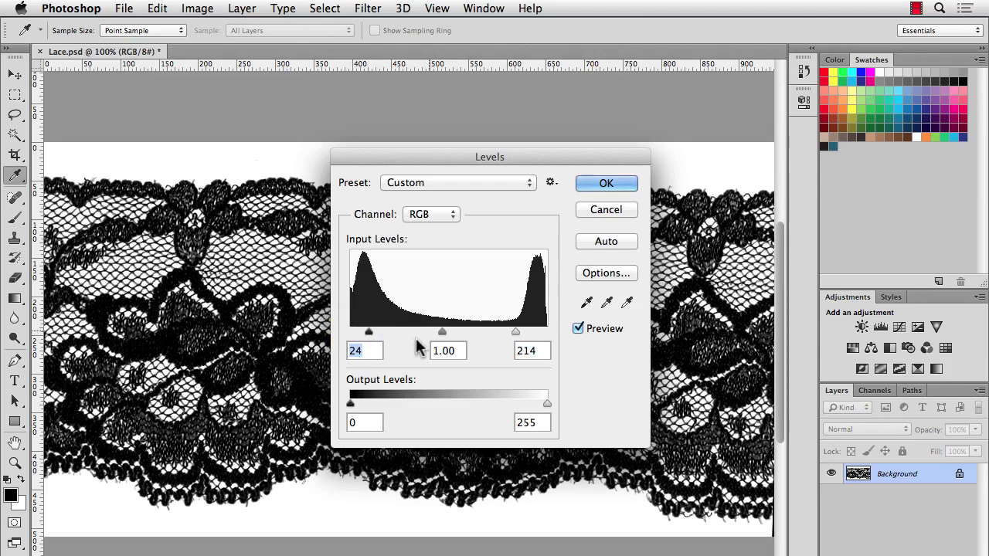
left_click_drag(444, 330, 424, 323)
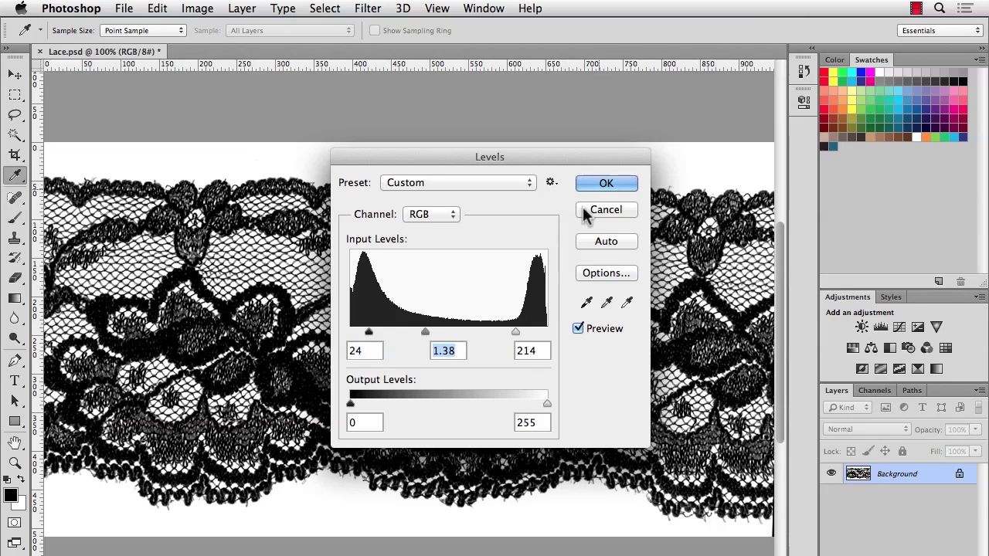
left_click(607, 179)
key("v")
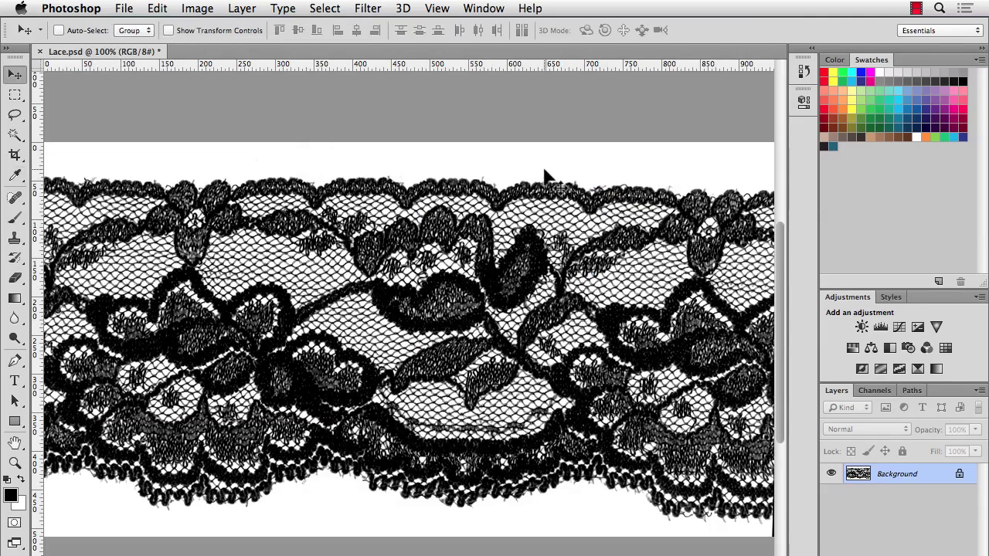
- Apply Smart Sharpen at 124% amount, 1.0 px radius and 33% noise reduction, removing Gaussian Blur
left_click(368, 7)
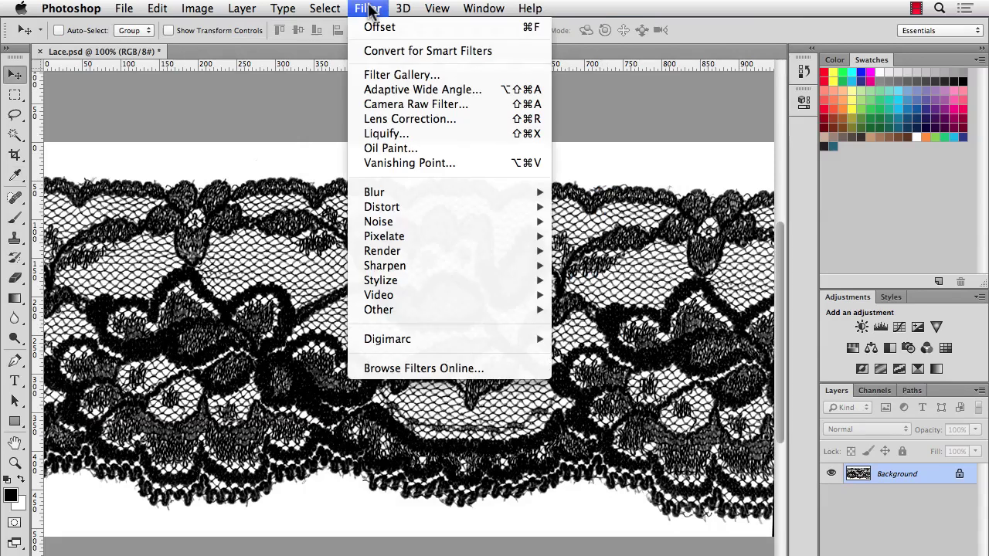
mouse_move(419, 266)
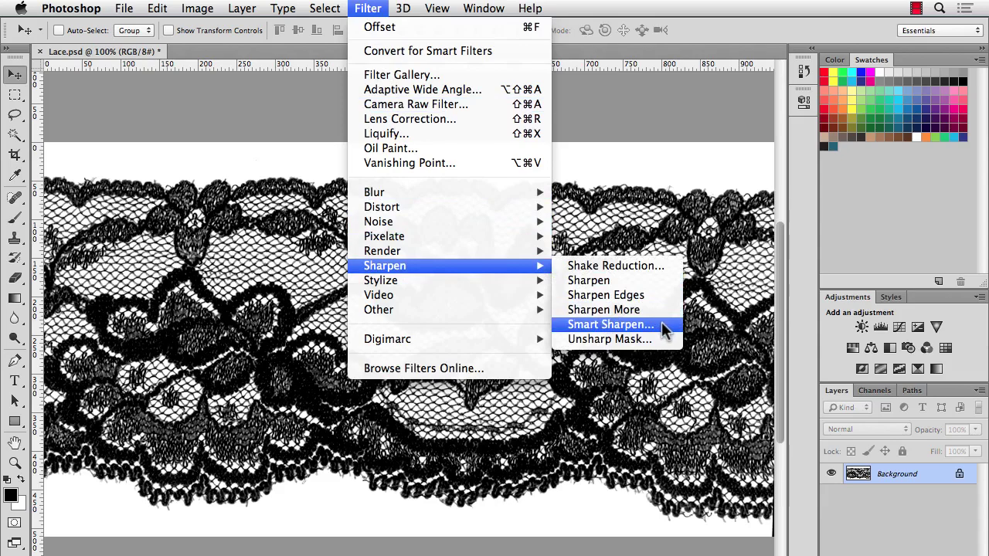
left_click(655, 325)
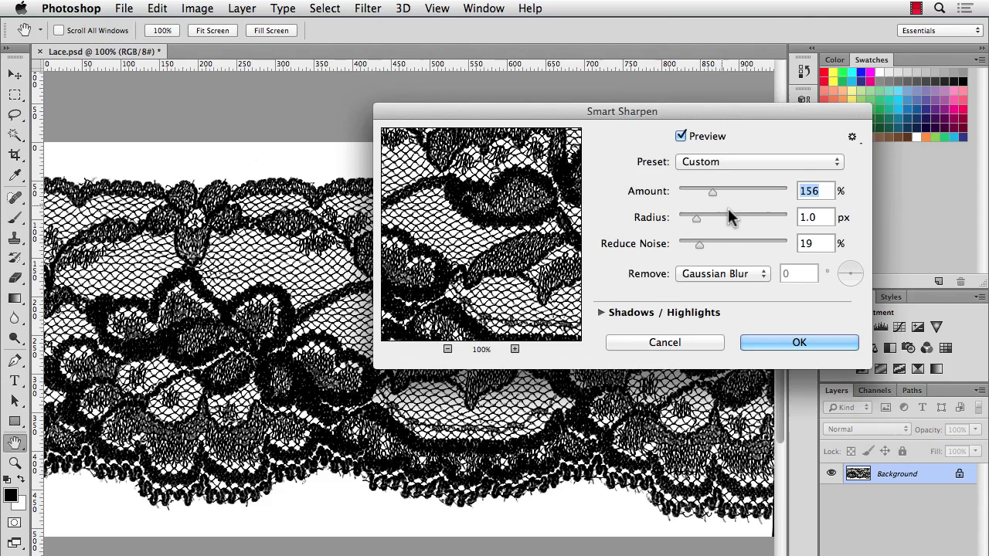
left_click_drag(710, 190, 704, 188)
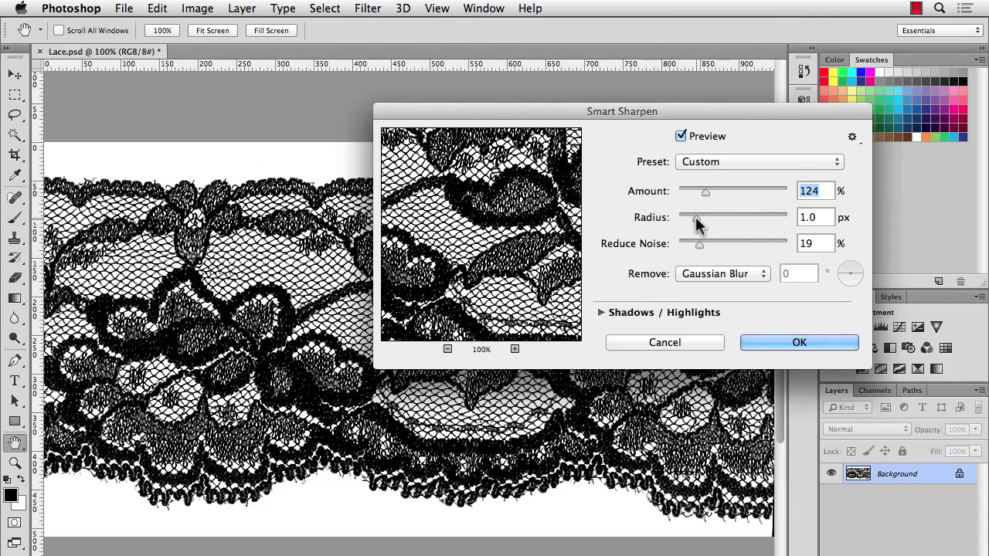
left_click_drag(701, 248, 713, 248)
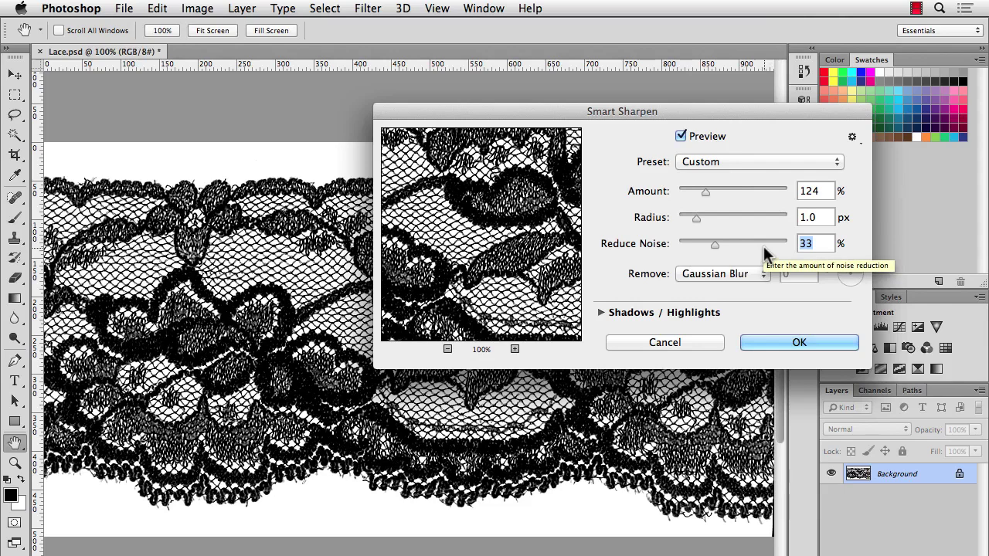
left_click(760, 275)
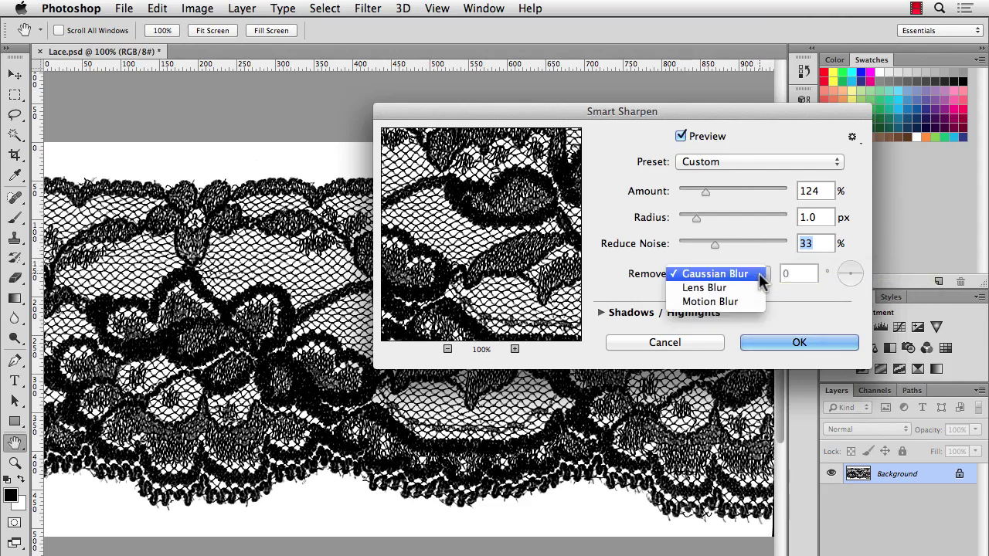
left_click(754, 271)
left_click(798, 340)
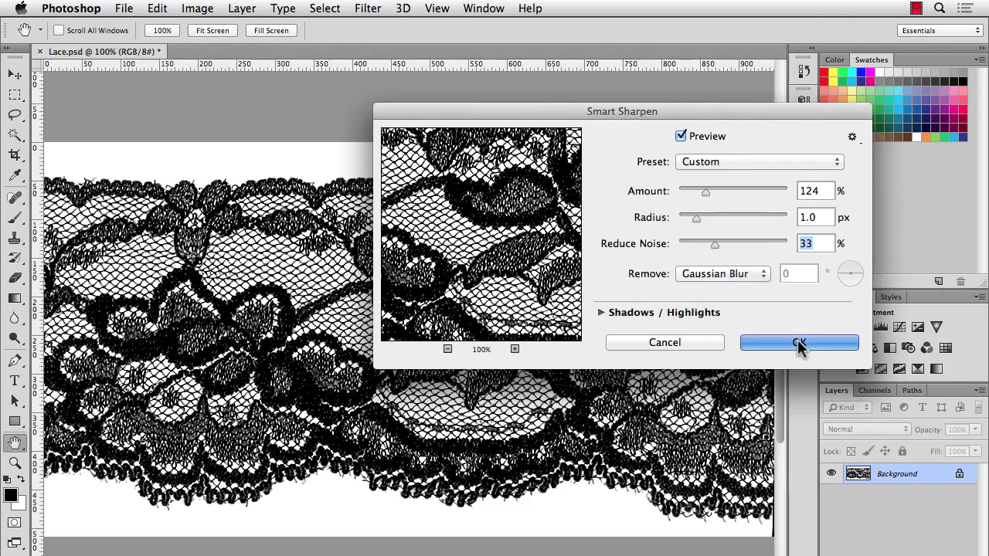
key("v")
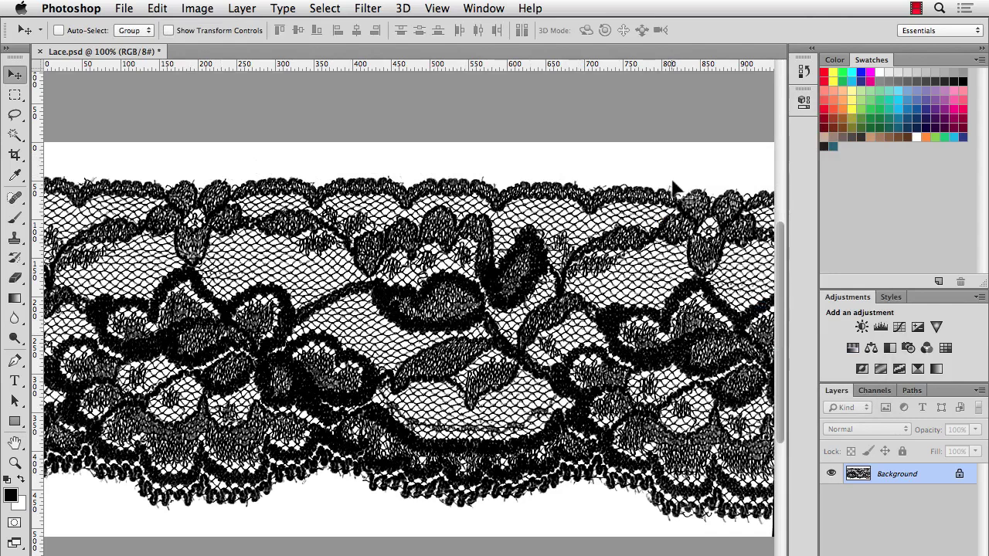
- Measure the lace's top edge with the Ruler tool and straighten the layer by about 1.2°
left_click(15, 175)
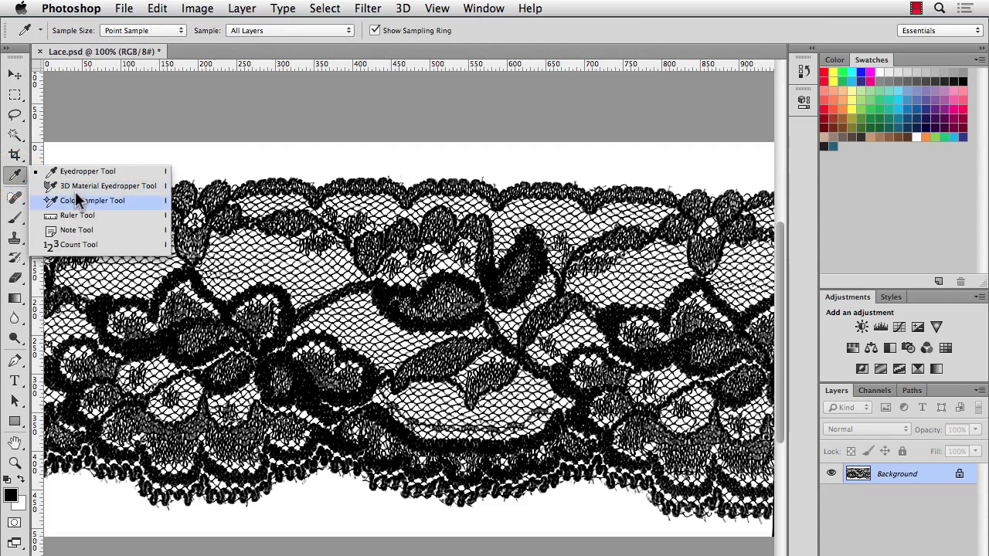
left_click(109, 215)
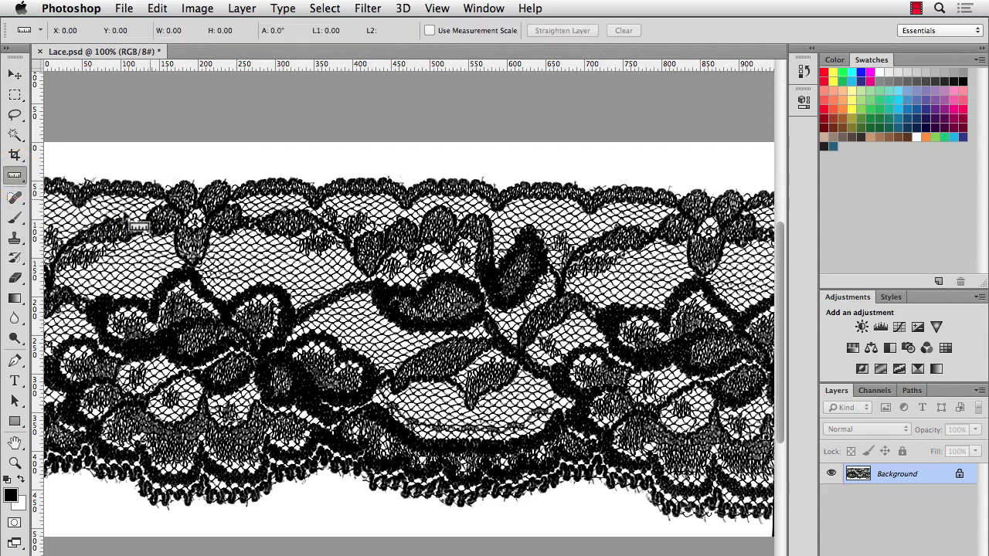
left_click_drag(186, 182, 700, 193)
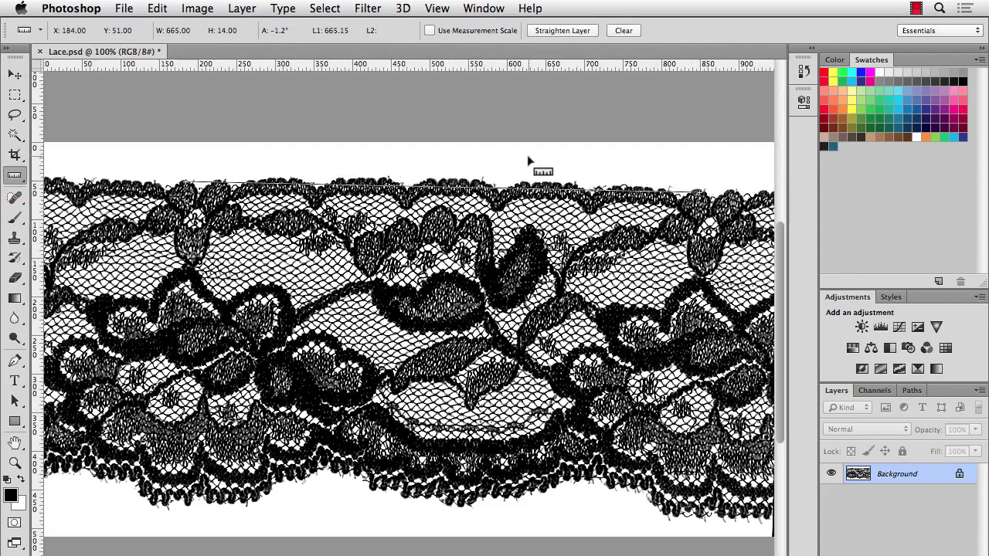
left_click(562, 31)
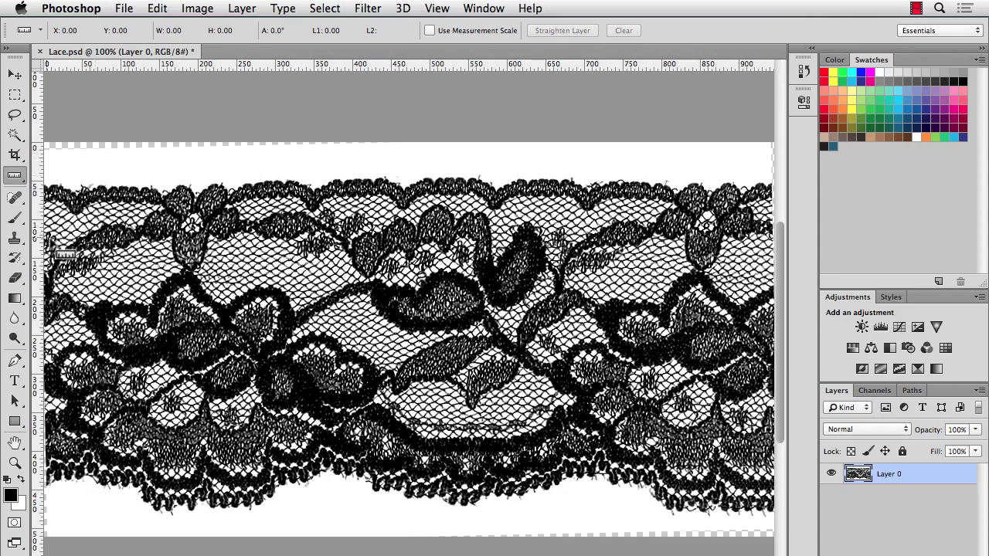
- Add a vertical guide and crop the lace to the 660 × 476 px area between the guides
left_click_drag(39, 235, 569, 295)
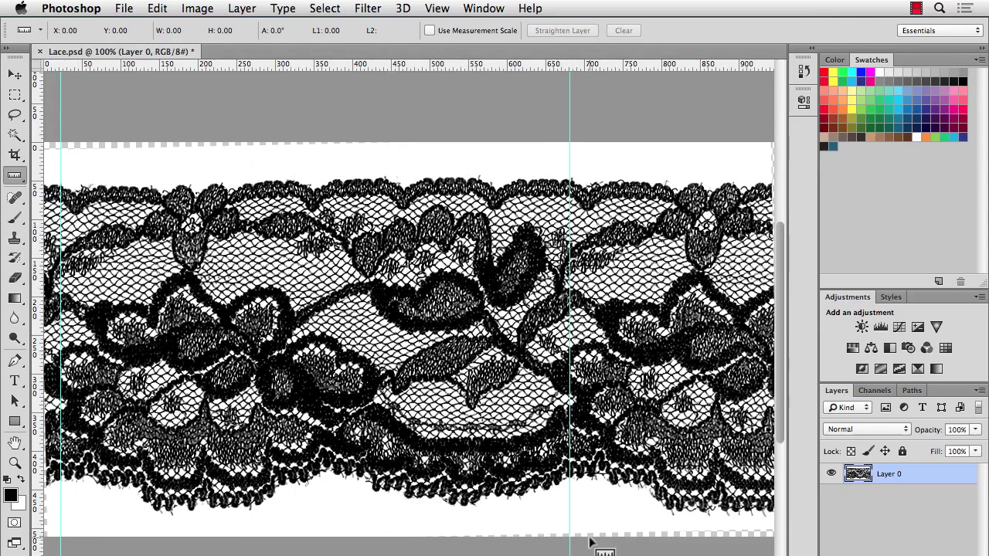
left_click(15, 155)
mouse_move(61, 159)
left_mouse_down()
mouse_move(255, 274)
mouse_move(572, 534)
left_mouse_up()
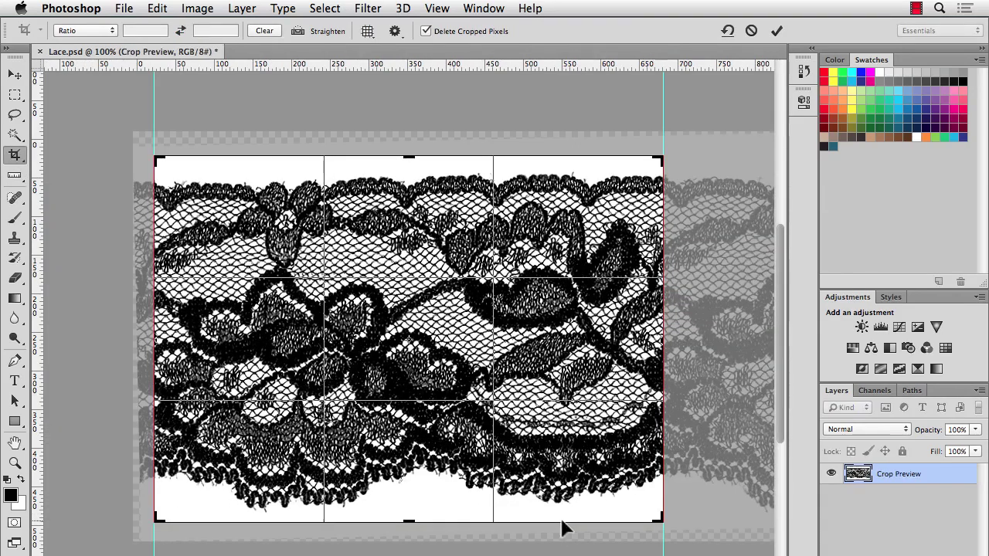
key("Return")
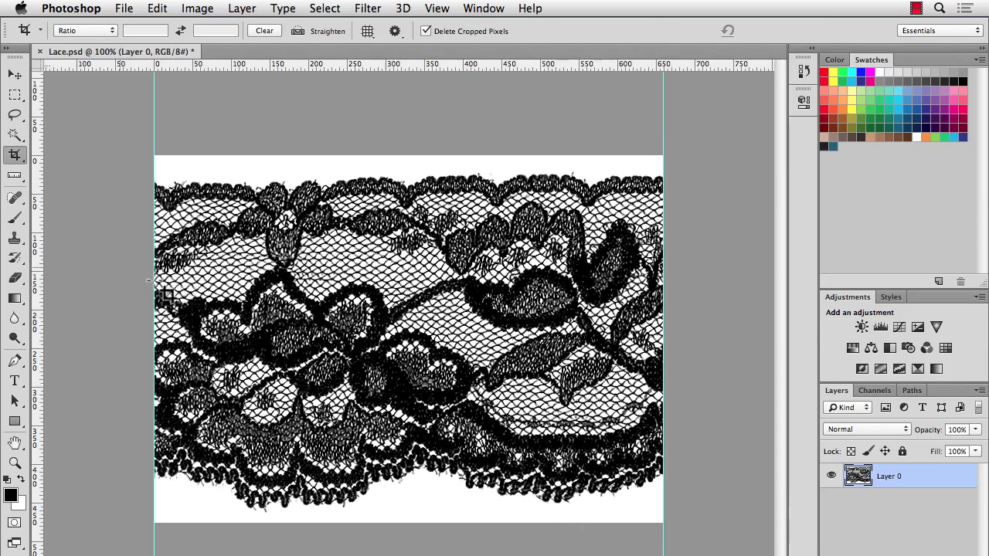
- Brush a red dot near the lace's left edge and a cyan dot near its right edge
left_click(14, 219)
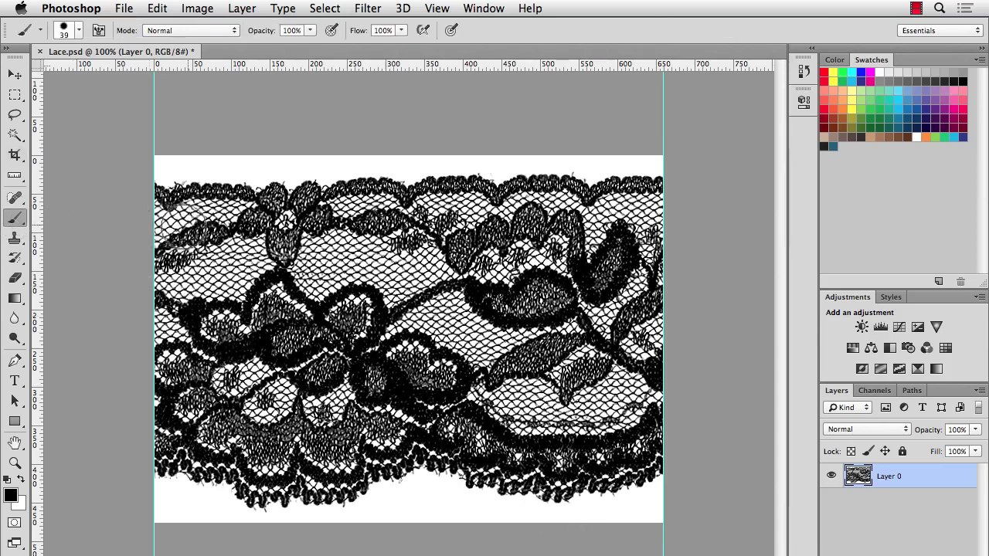
left_click(824, 72)
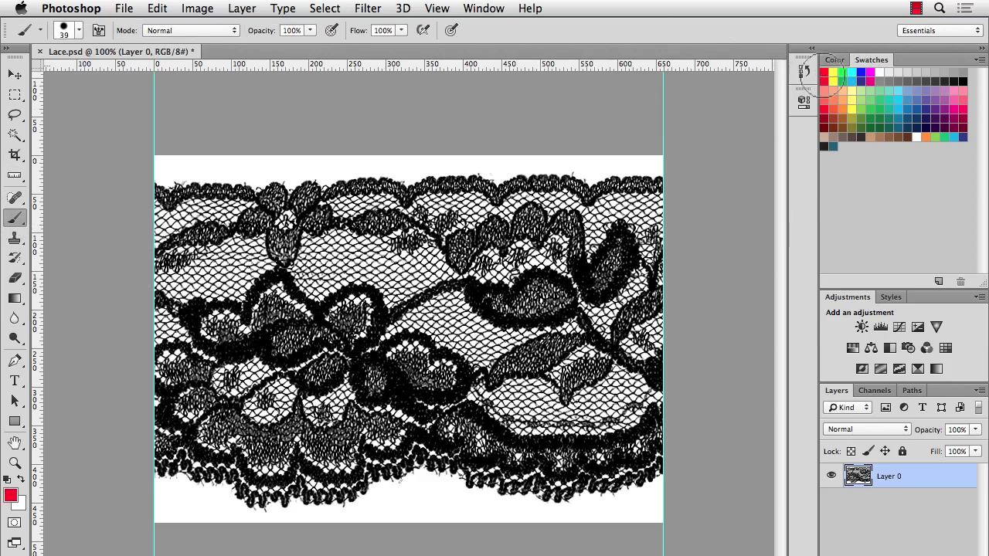
left_click(175, 269)
left_click(851, 72)
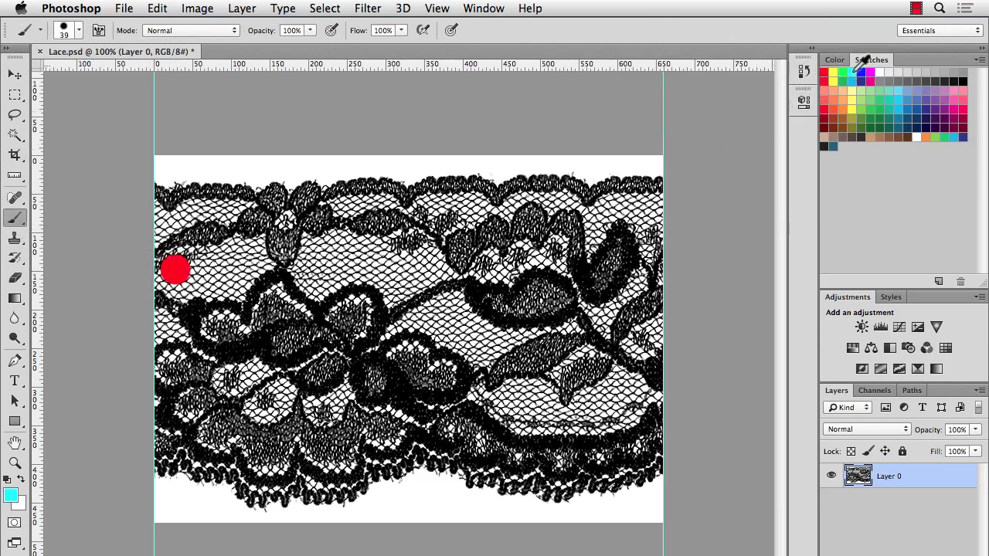
left_click(641, 268)
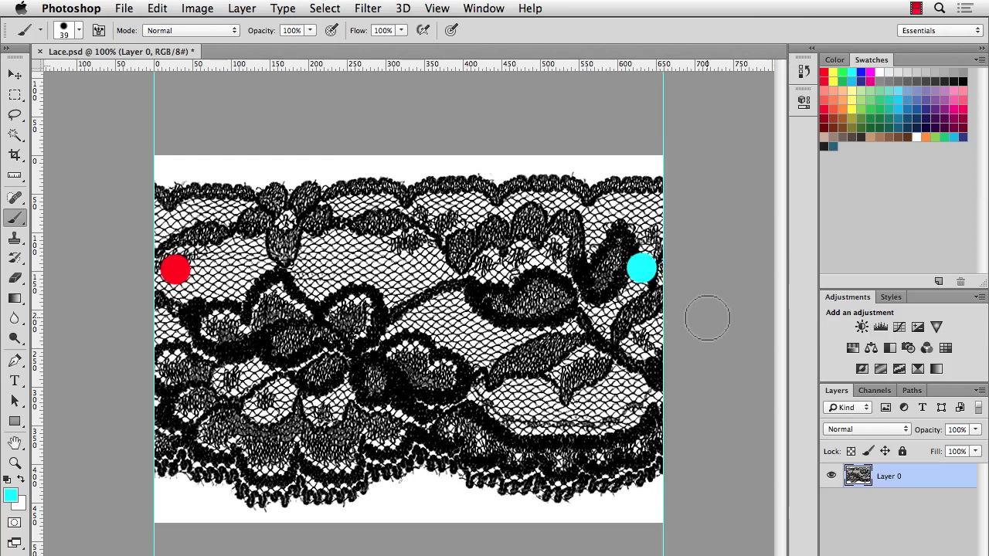
left_click(369, 8)
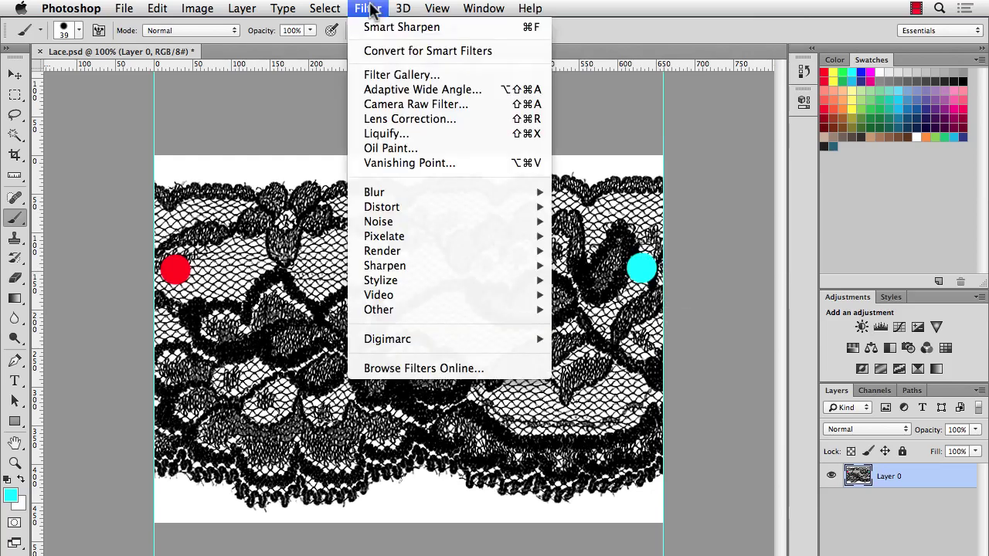
mouse_move(430, 308)
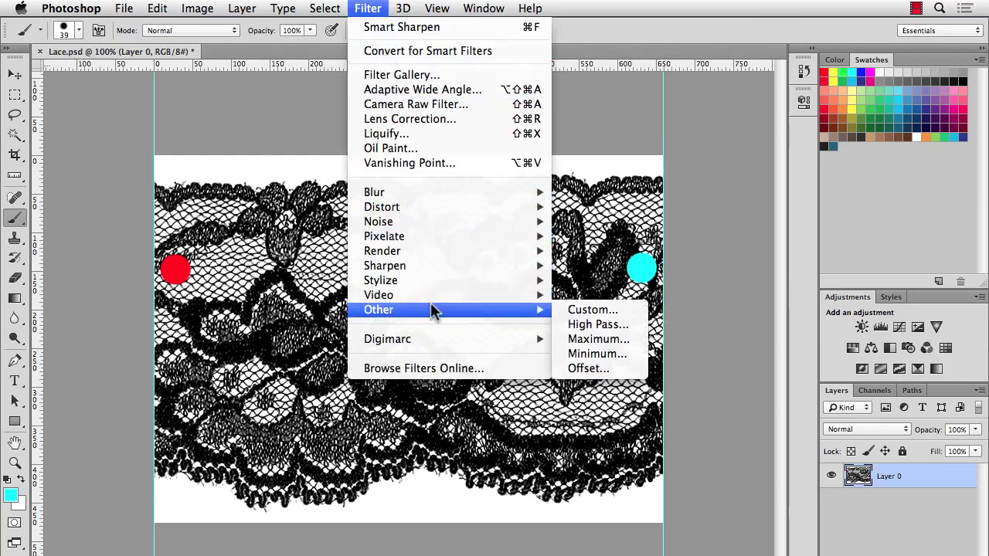
left_click(585, 368)
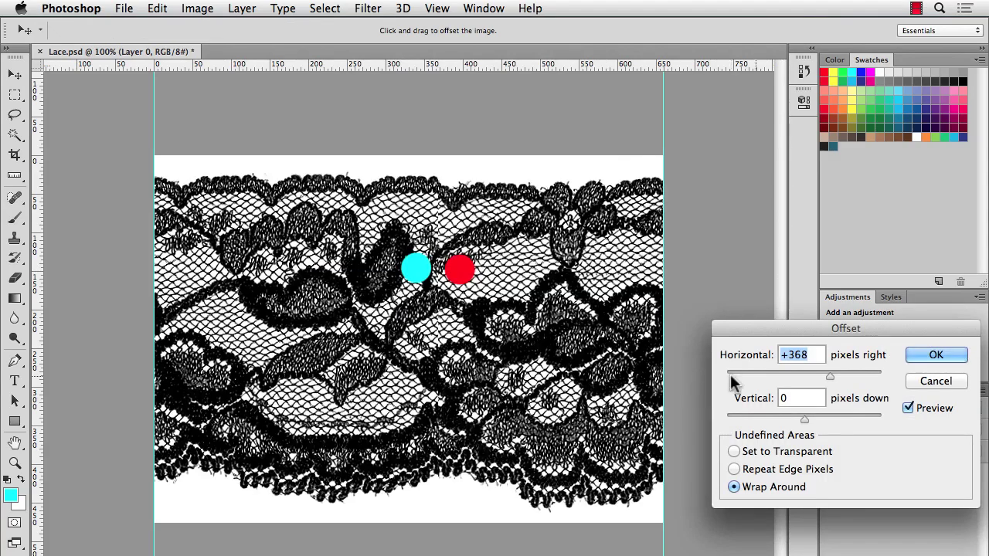
type("0")
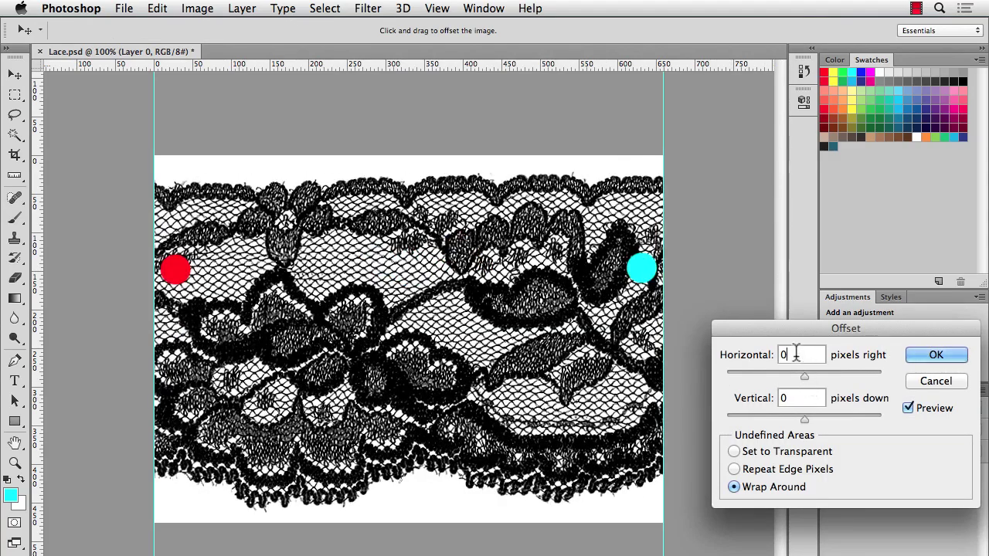
key("Up")
key("Up")
key("Up")
key("Up")
key("Up")
key("Up")
key("Up")
key("Up")
key("Up")
key("Up")
key("Up")
key("Up")
key("Up")
key("Up")
key("Up")
key("Up")
key("Up")
key("Up")
key("Up")
key("Up")
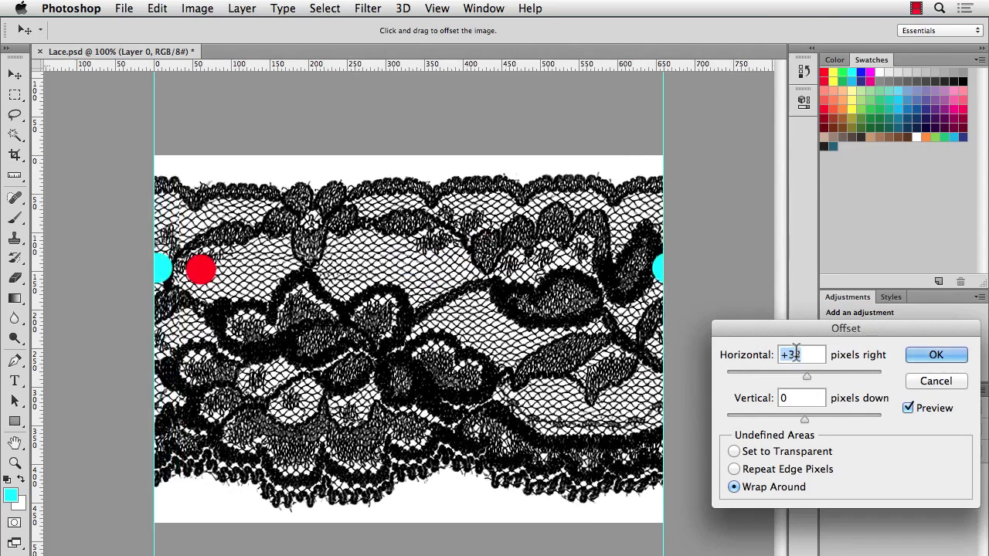
key("shift+Up")
key("shift+Up")
key("shift+Up")
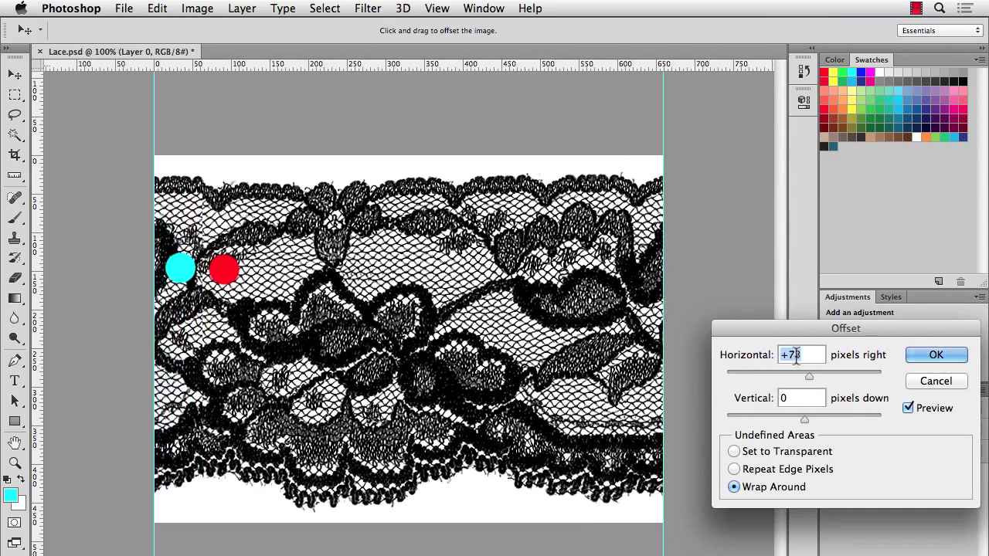
key("shift+Up")
key("shift+Up")
key("shift+Up")
key("shift+Up")
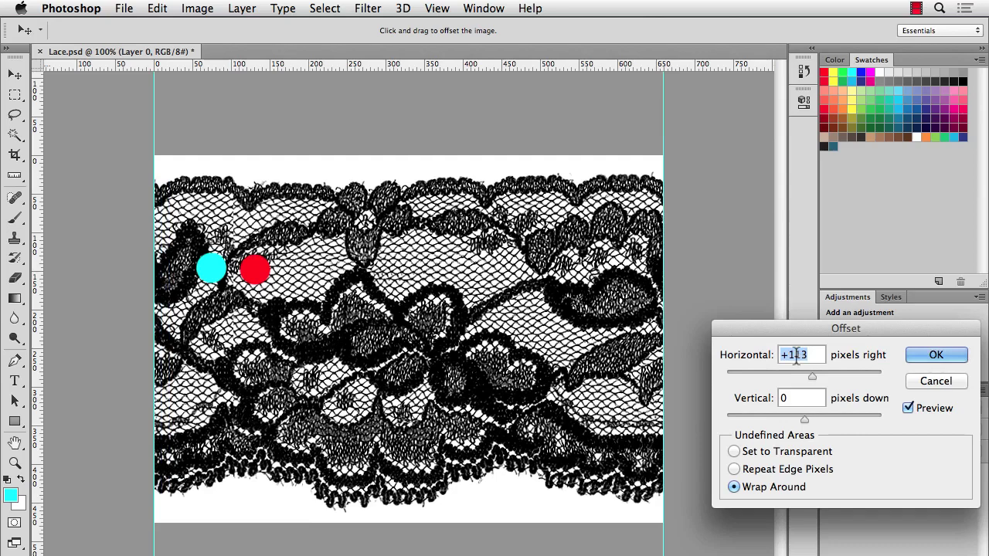
key("shift+Up")
key("shift+Up")
key("shift+Up")
key("shift+Up")
key("shift+Up")
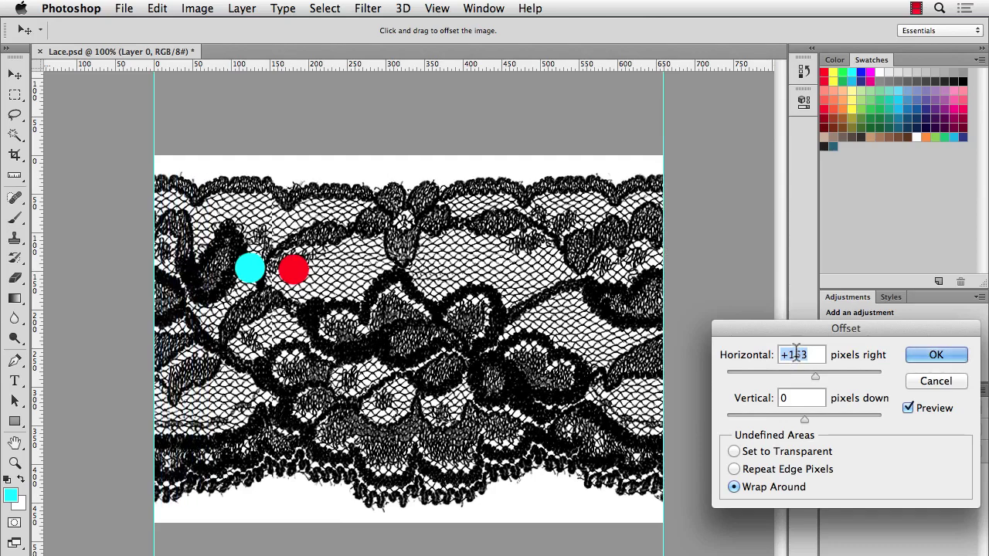
key("shift+Up")
key("shift+Up")
key("shift+Up")
key("shift+Up")
key("shift+Up")
key("shift+Up")
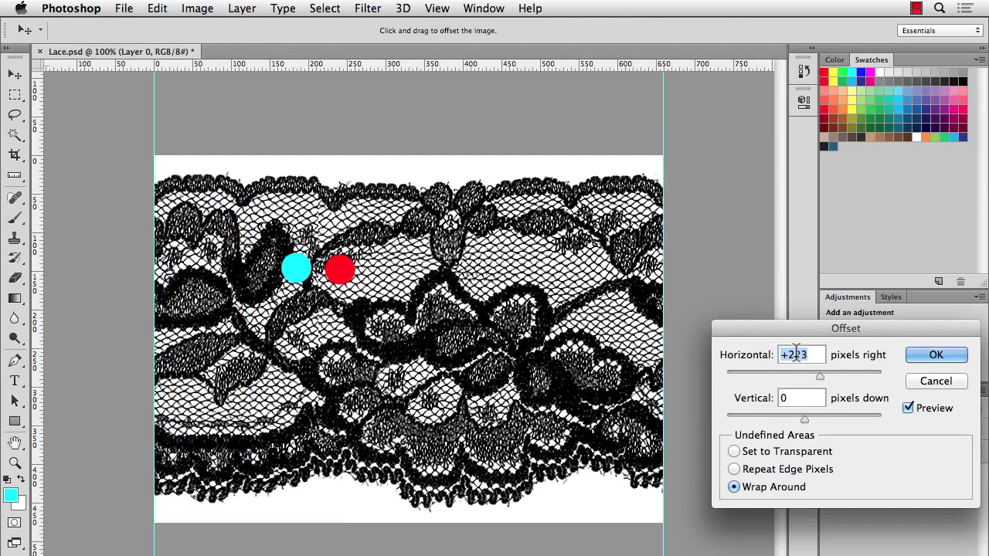
key("shift+Up")
key("shift+Up")
key("shift+Up")
key("shift+Up")
key("shift+Up")
key("shift+Up")
key("shift+Up")
key("shift+Up")
key("shift+Up")
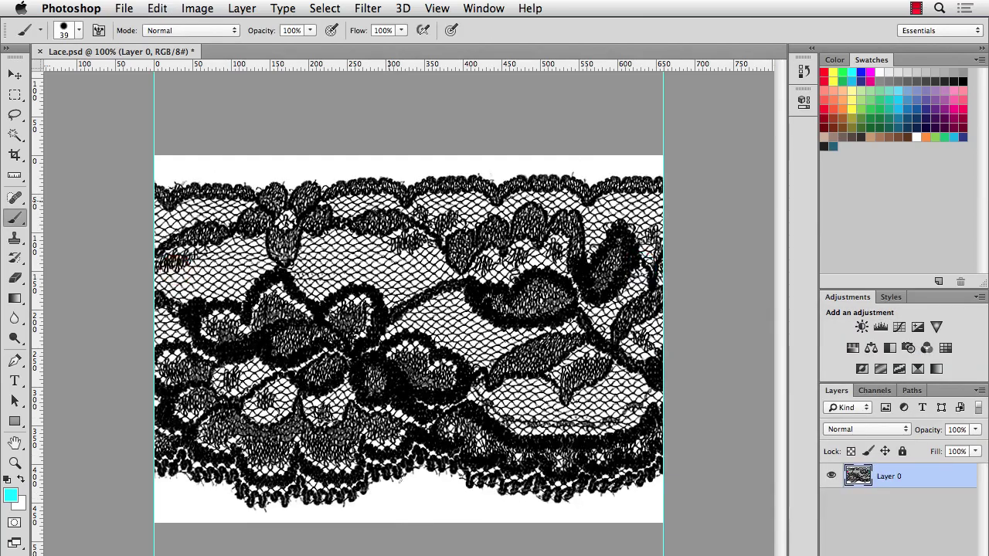
- Apply Filter > Other > Offset with Horizontal +368 px and Wrap Around
left_click(369, 8)
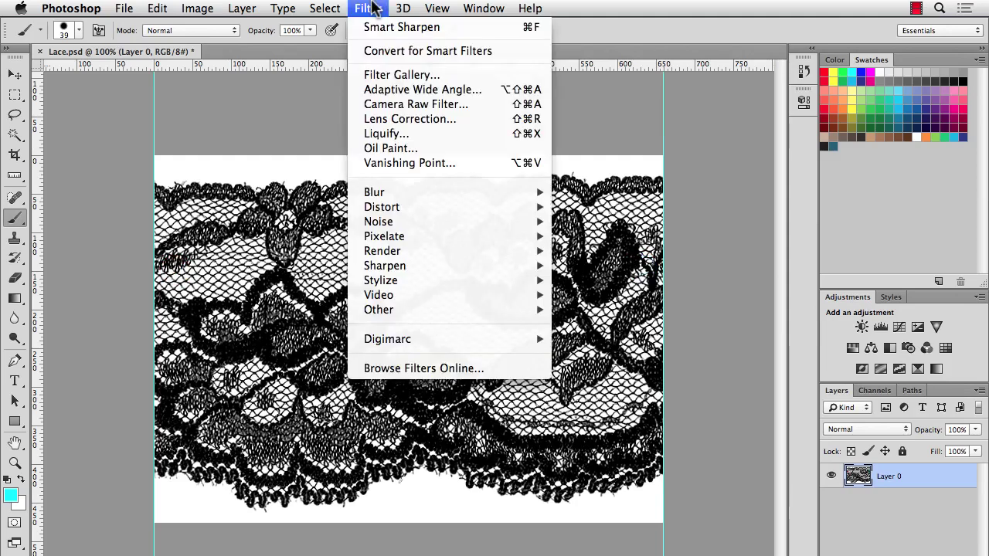
mouse_move(396, 309)
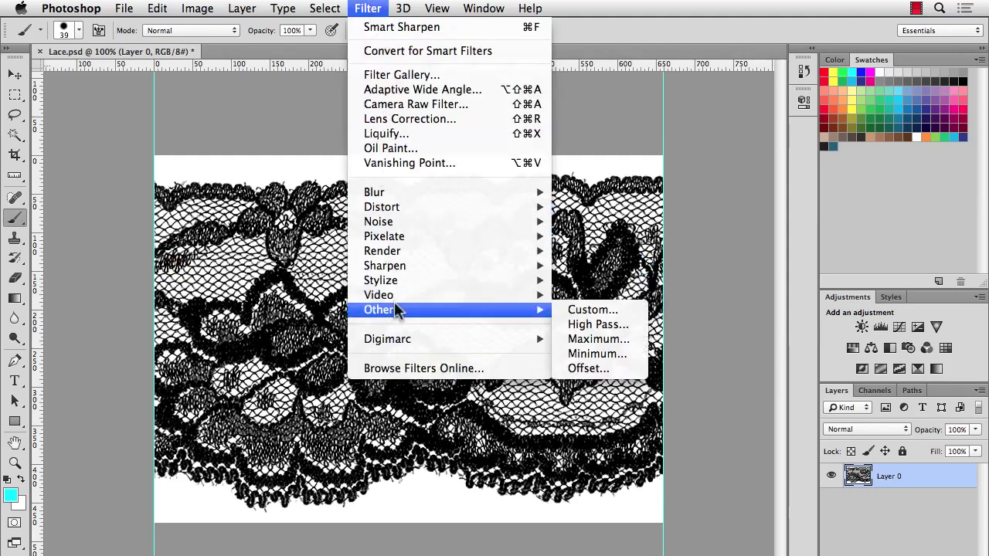
left_click(587, 369)
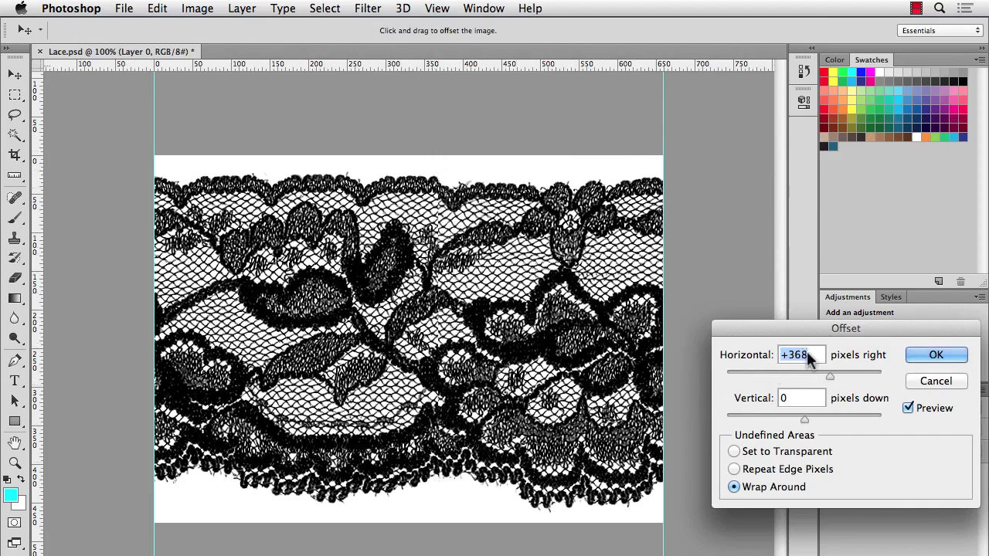
left_click(936, 356)
key("b")
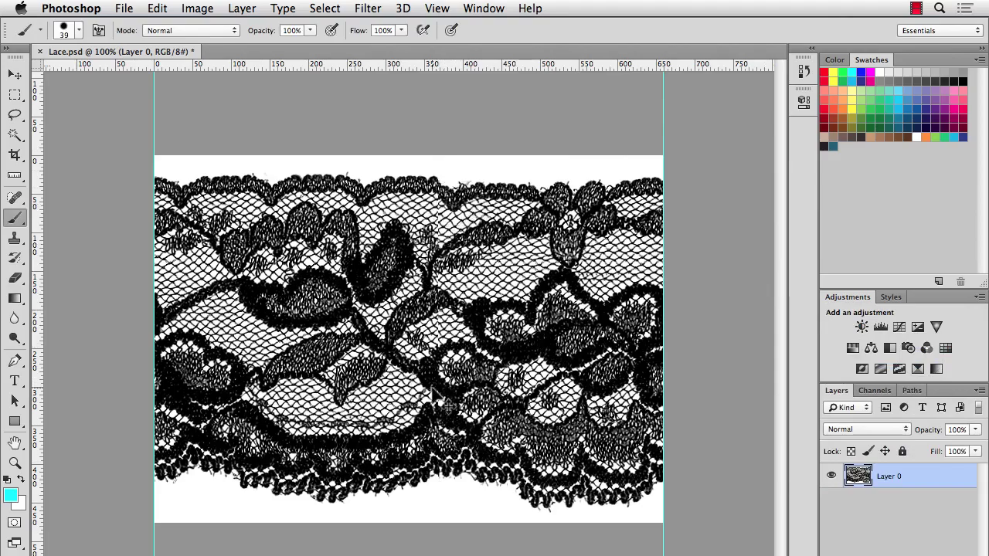
- At 300% zoom, lasso a strip of the vertical seam and Content-Aware fill it
key("super+plus")
key("super+plus")
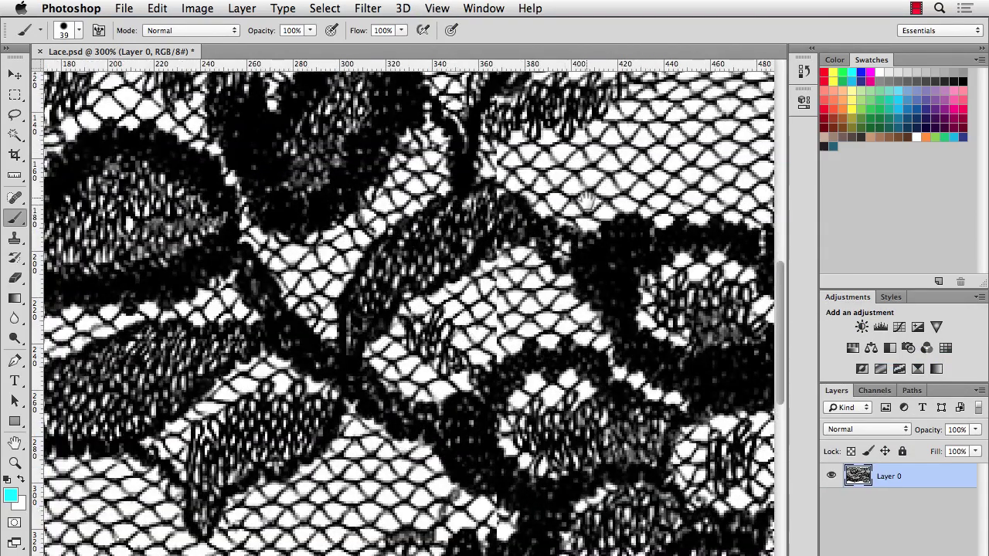
mouse_move(585, 201)
left_mouse_down()
mouse_move(503, 287)
mouse_move(347, 486)
left_mouse_up()
left_click_drag(325, 399, 386, 378)
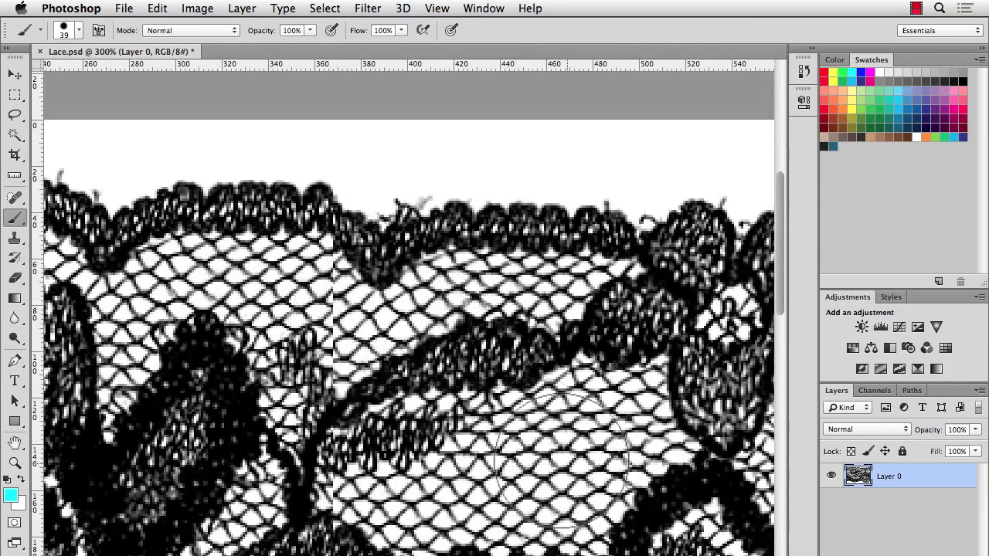
key("l")
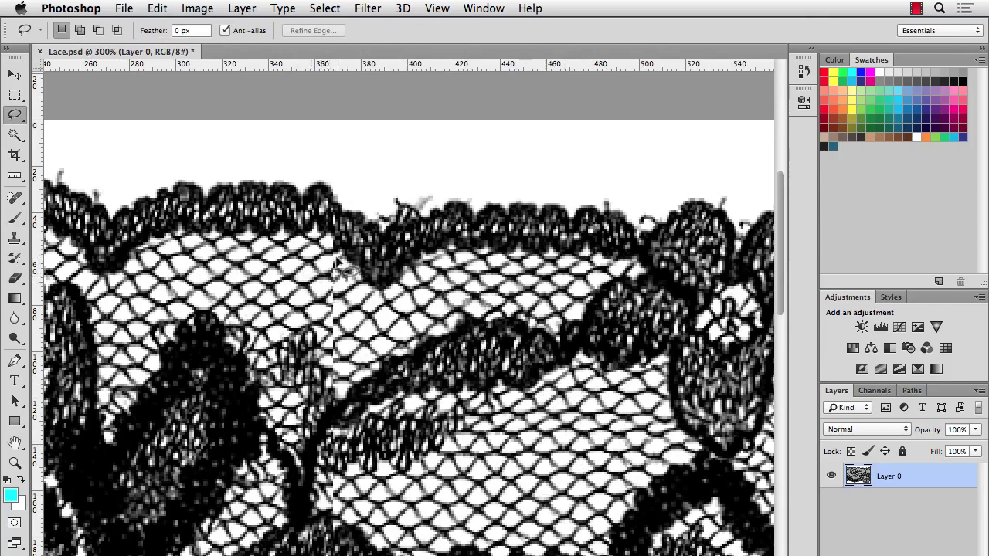
mouse_move(326, 306)
left_mouse_down()
mouse_move(330, 347)
mouse_move(348, 370)
left_mouse_up()
left_click_drag(366, 315, 333, 262)
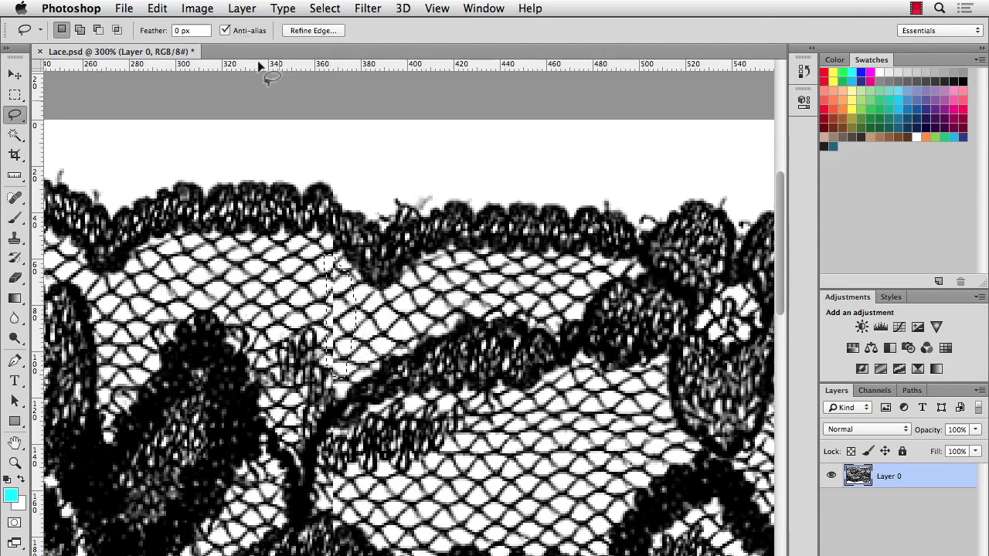
left_click(157, 8)
left_click(200, 242)
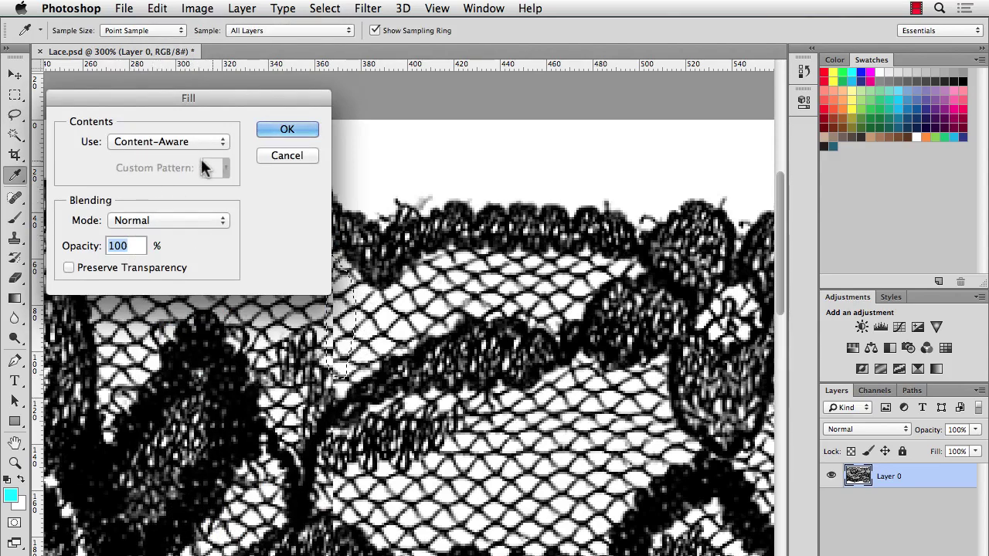
left_click(283, 126)
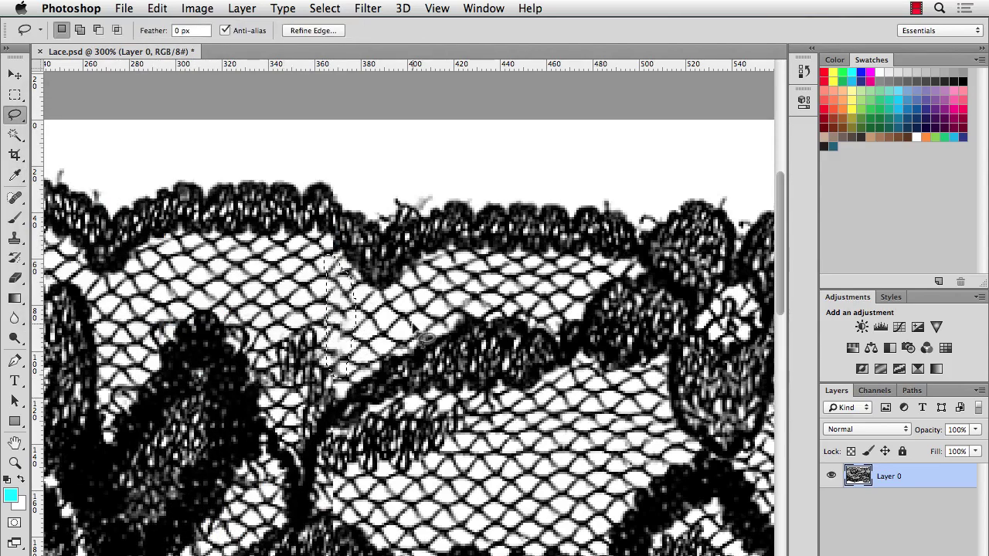
key("super+d")
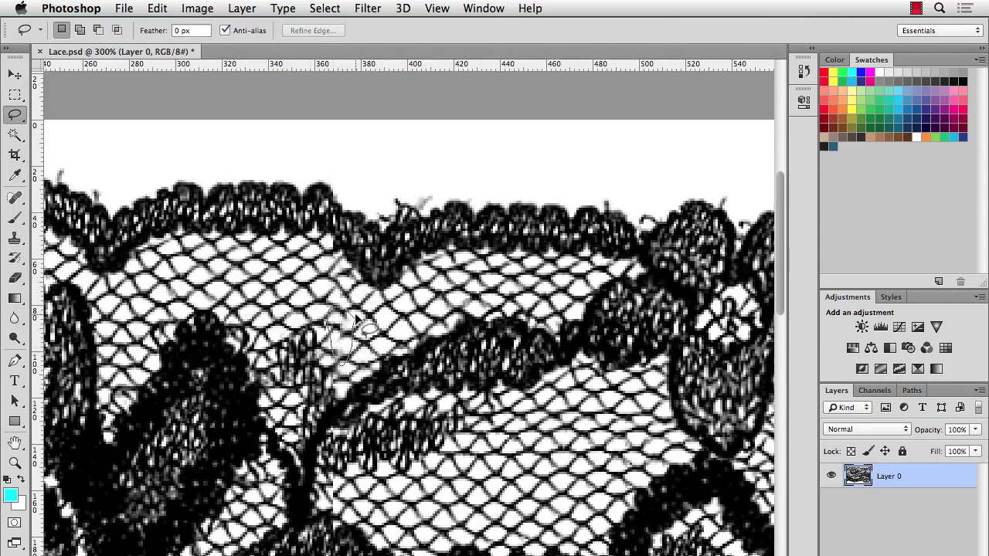
- Lasso a second seam patch, Content-Aware fill it, and deselect
left_click_drag(357, 317, 347, 291)
left_click(160, 11)
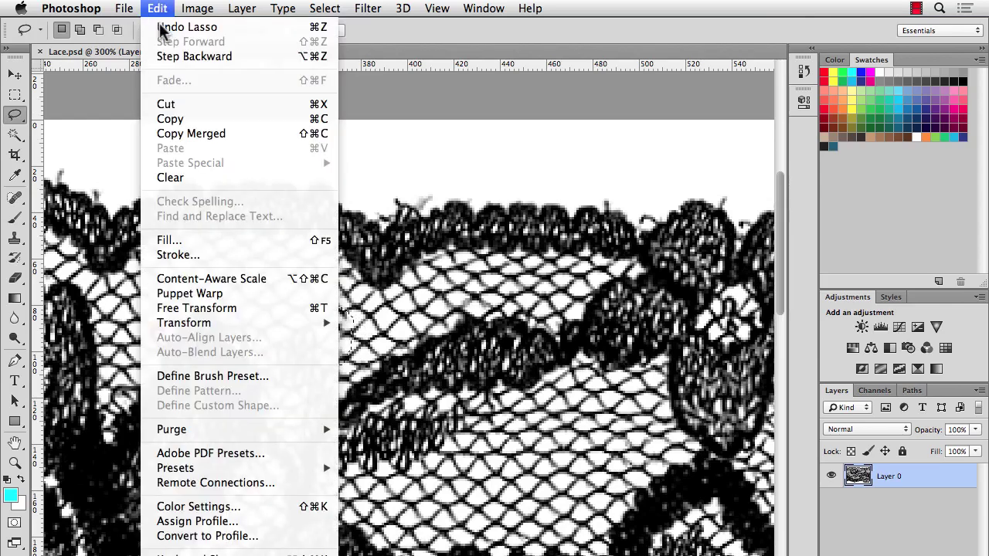
left_click(198, 177)
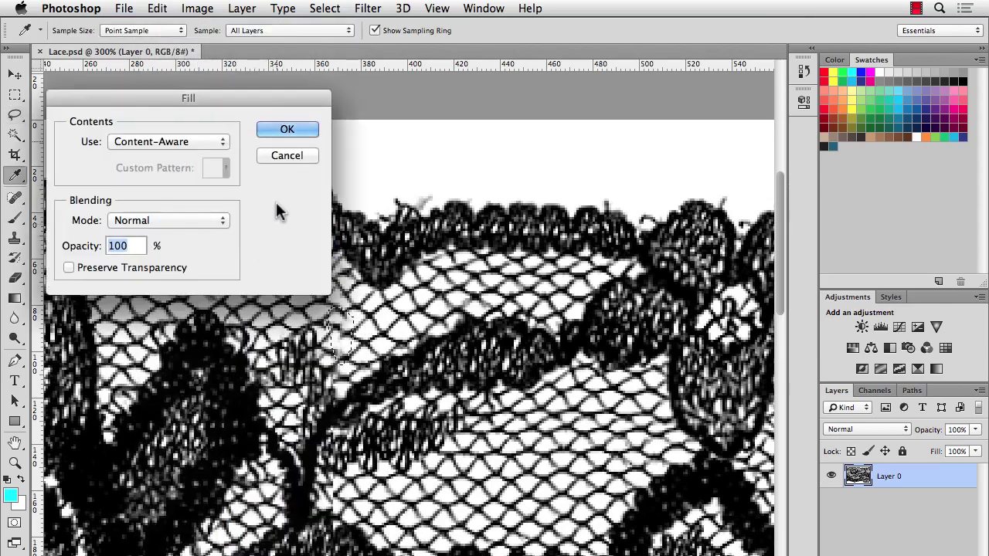
left_click(276, 129)
key("ctrl+d")
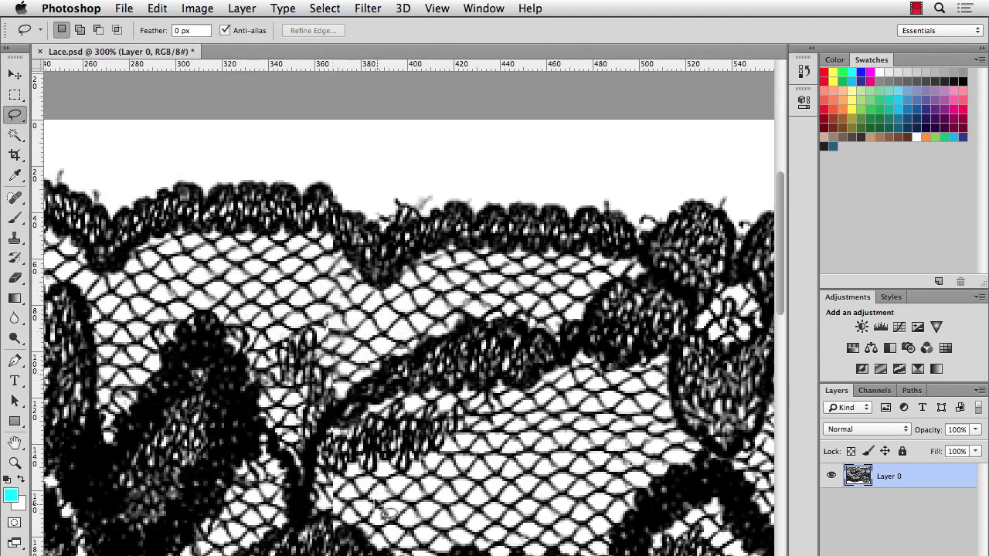
- Lasso a flawed patch in the lower mesh and Content-Aware fill it
left_click_drag(384, 512, 380, 312)
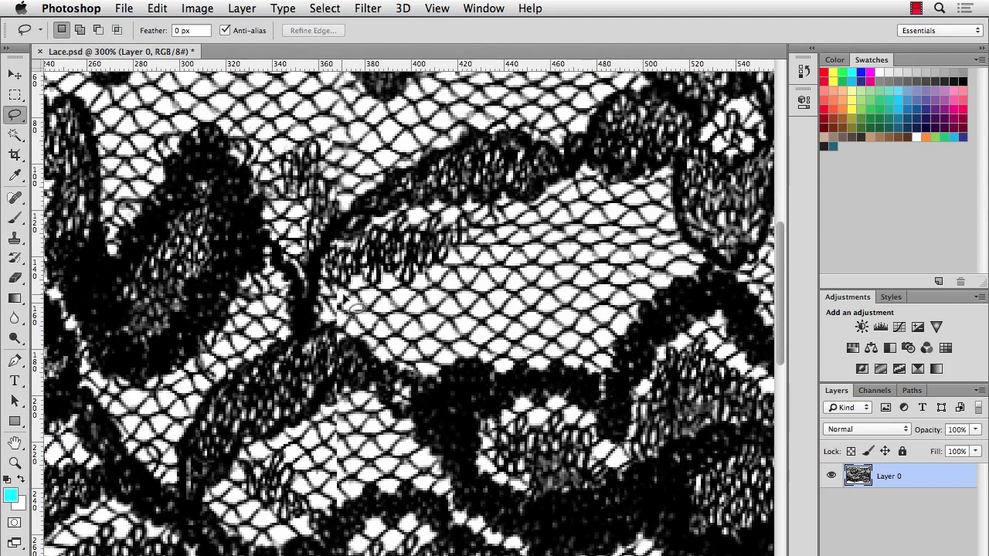
left_click_drag(340, 313, 344, 305)
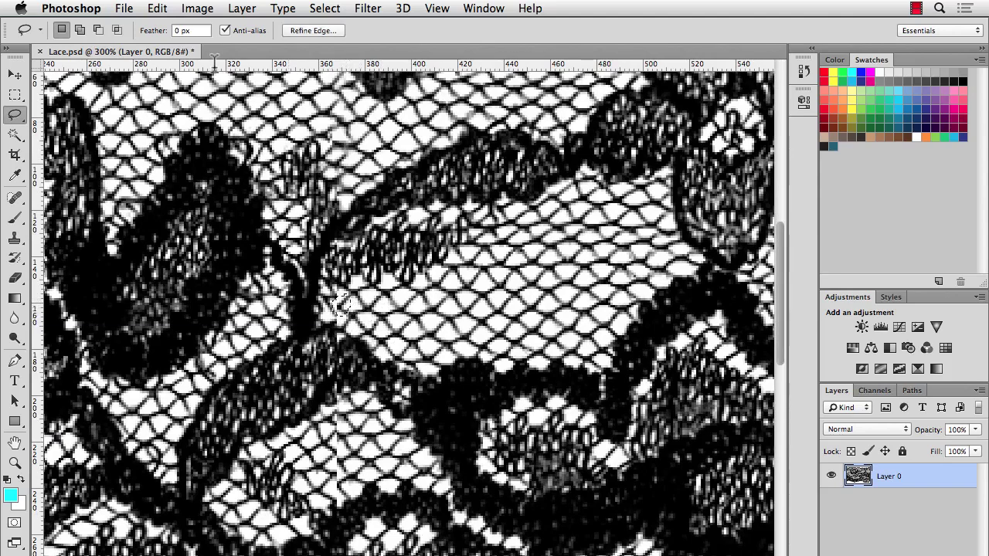
left_click(164, 9)
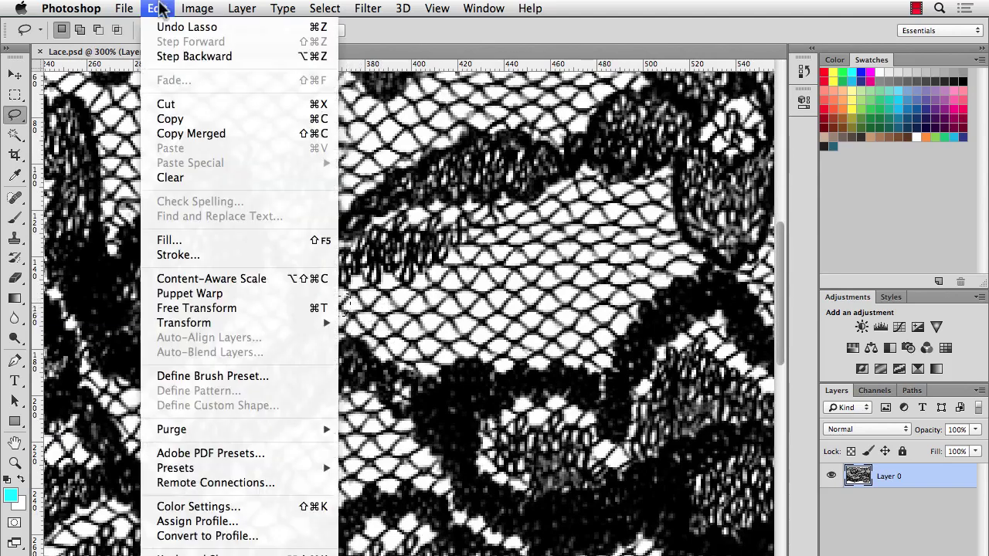
left_click(186, 238)
left_click(291, 129)
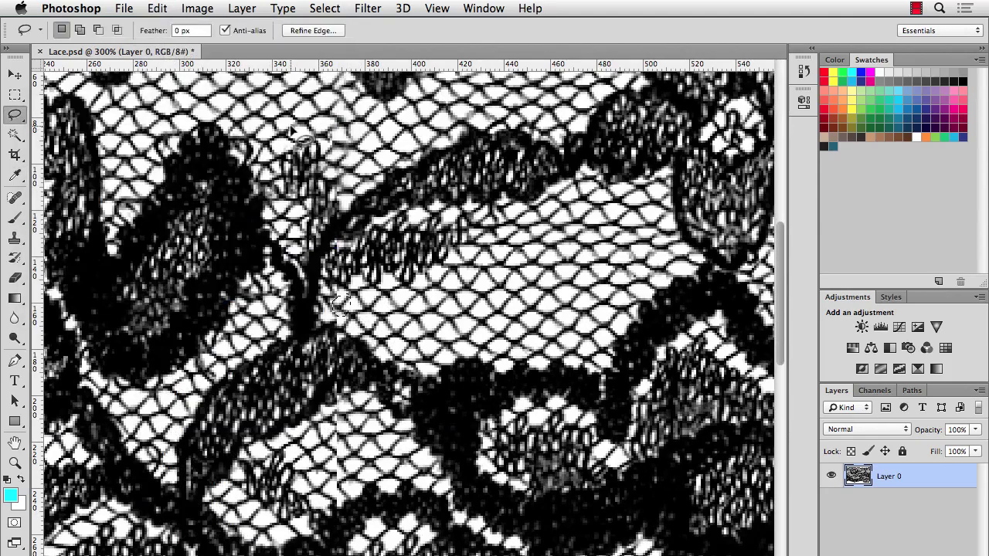
key("ctrl+d")
- Content-Aware fill another flawed area, then fit the whole lace in the window
left_click_drag(384, 476, 380, 332)
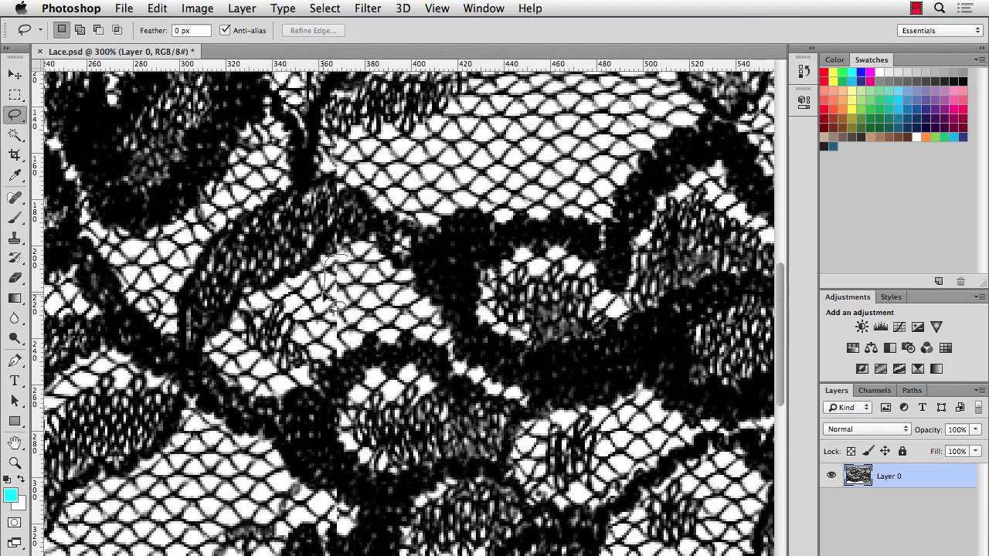
mouse_move(331, 266)
left_mouse_down()
mouse_move(323, 351)
mouse_move(352, 354)
mouse_move(359, 266)
left_mouse_up()
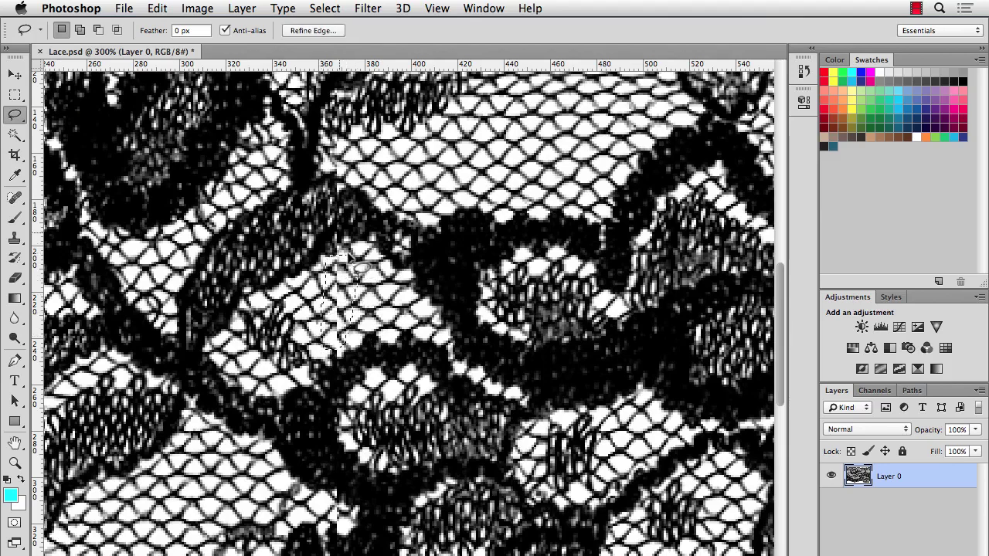
left_click(159, 8)
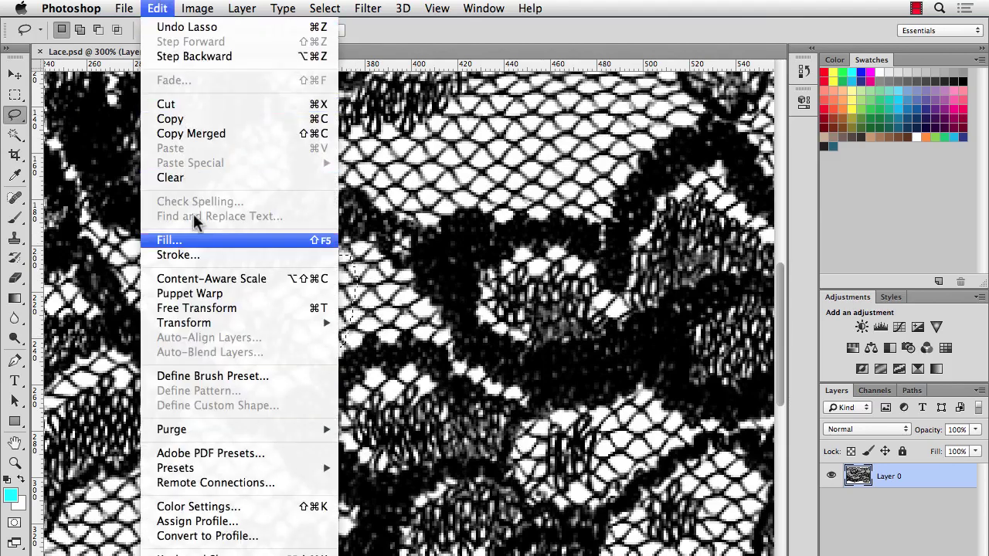
left_click(198, 246)
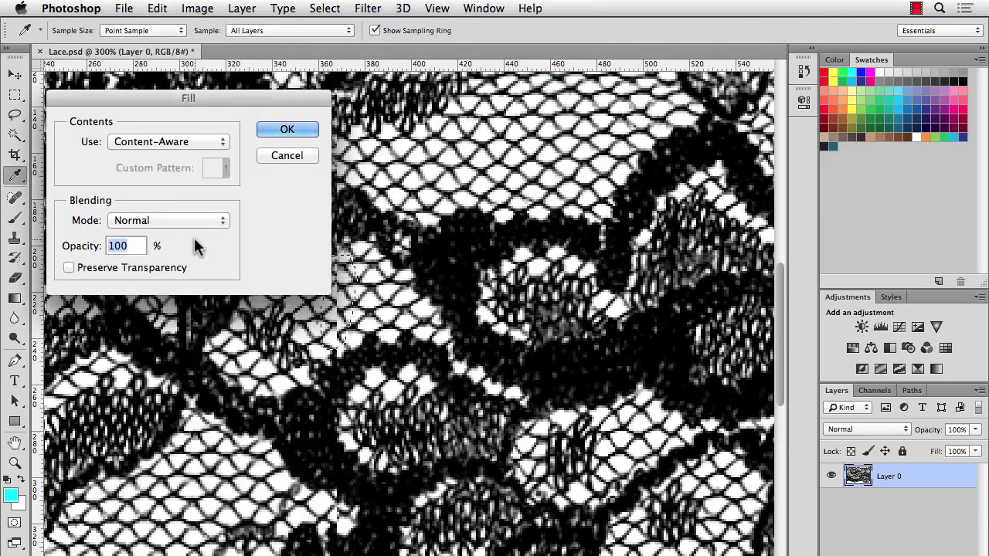
left_click(280, 131)
key("ctrl+d")
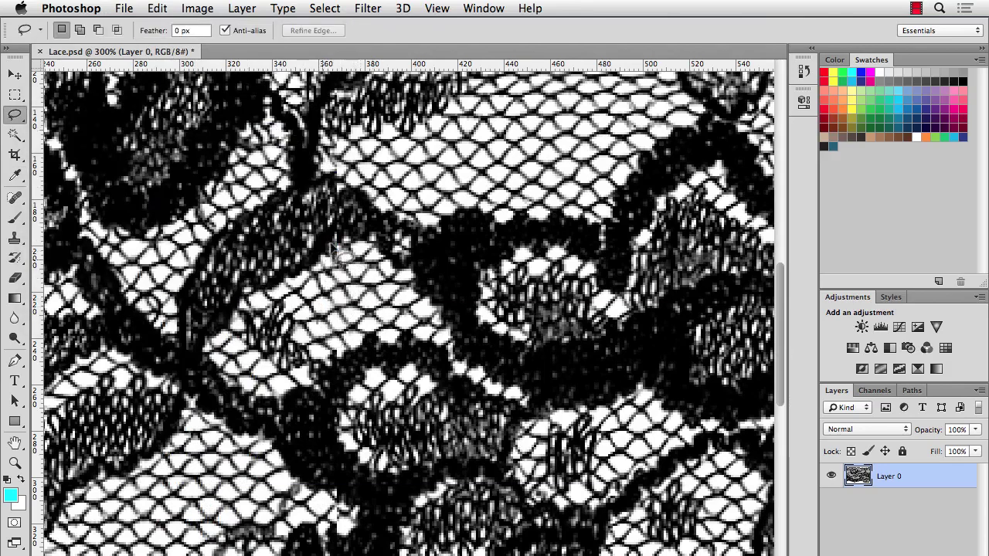
left_click_drag(372, 433, 378, 241)
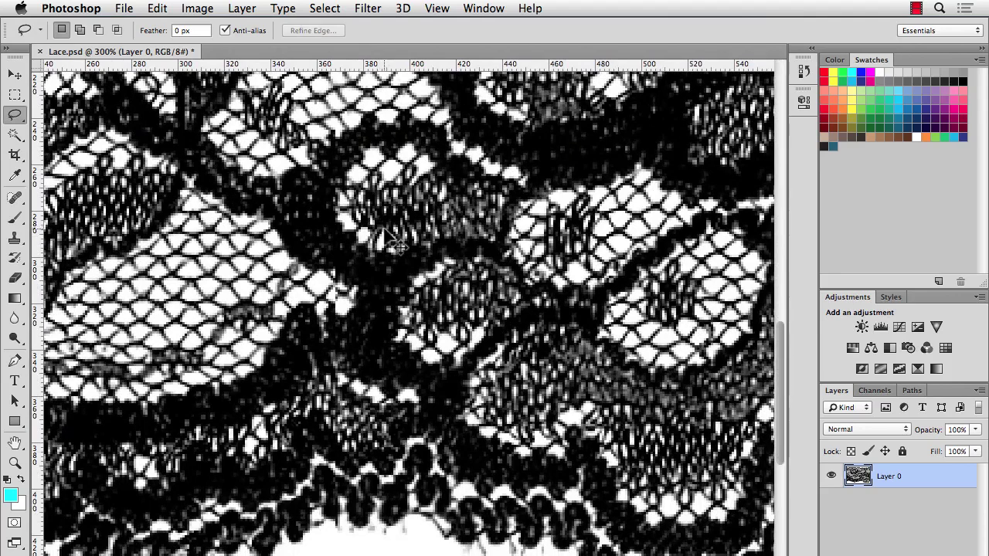
key("ctrl+0")
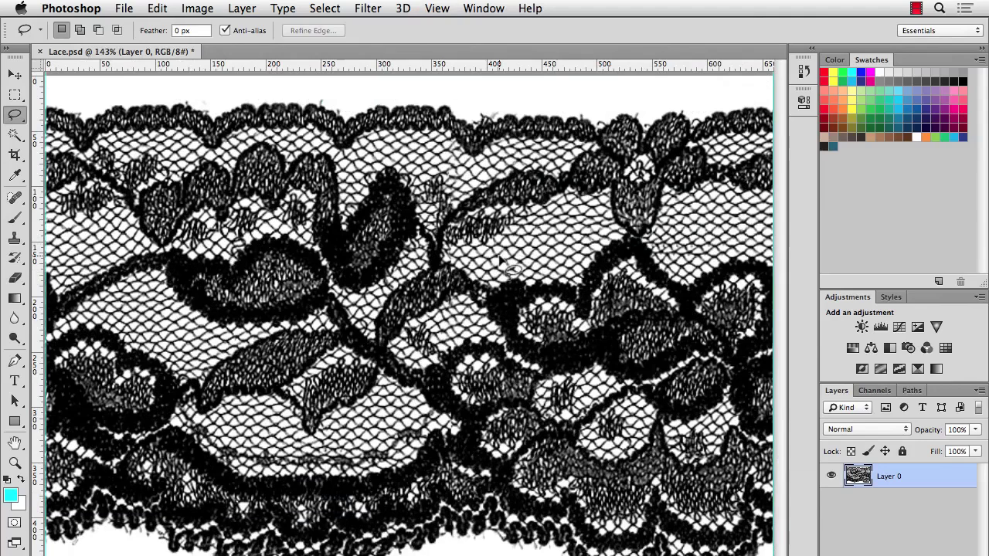
- Apply a second Offset of +432 px horizontal with Wrap Around to center the big flower
key("ctrl+1")
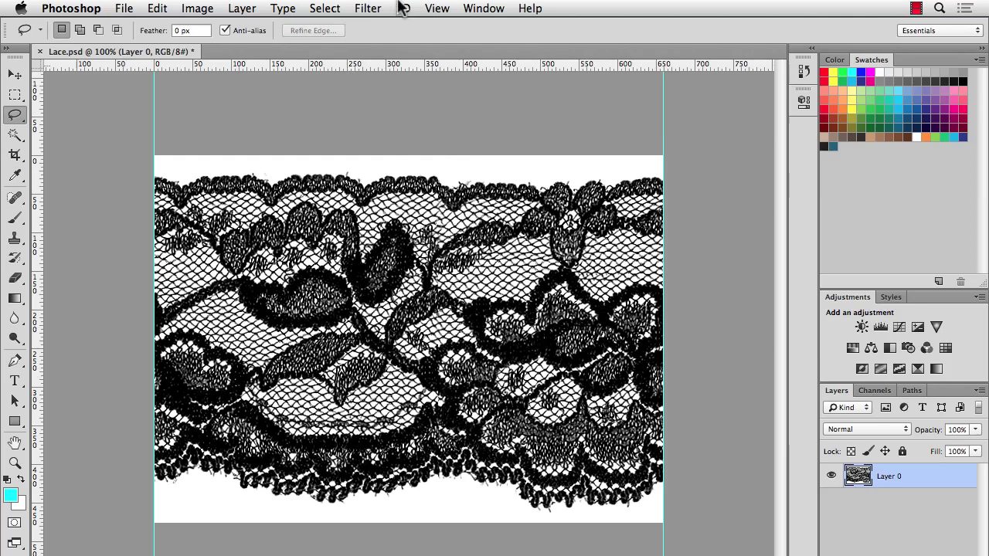
left_click(368, 8)
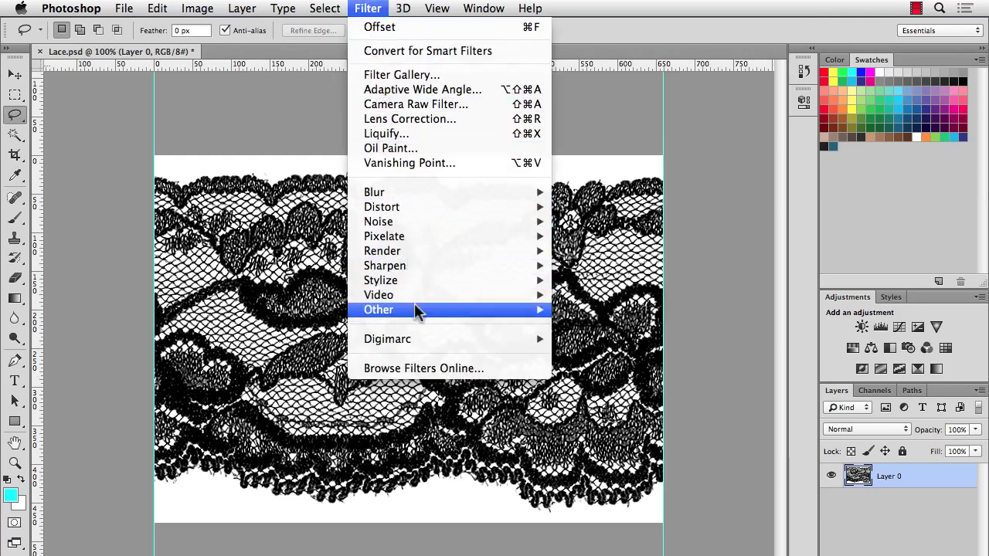
mouse_move(414, 309)
left_click(589, 368)
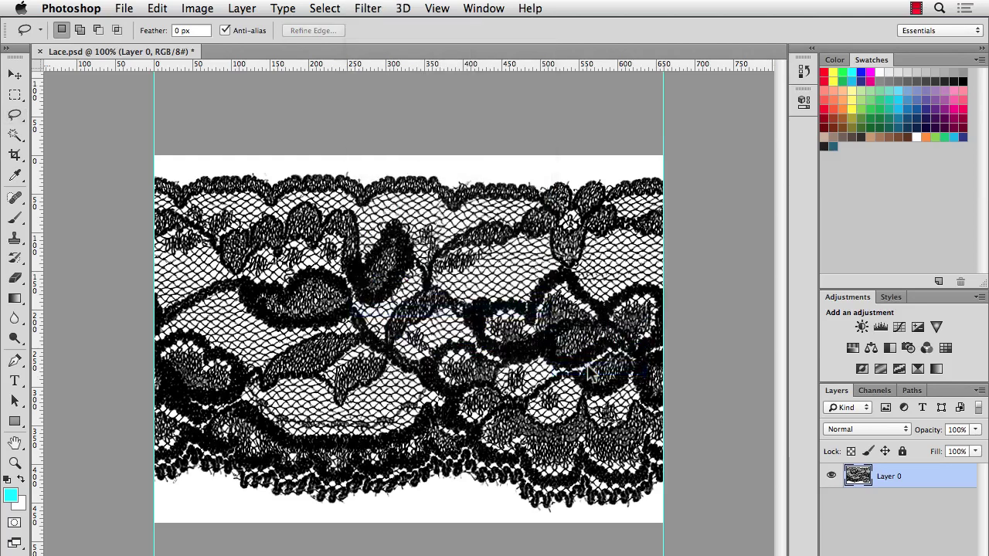
left_click_drag(828, 376, 835, 379)
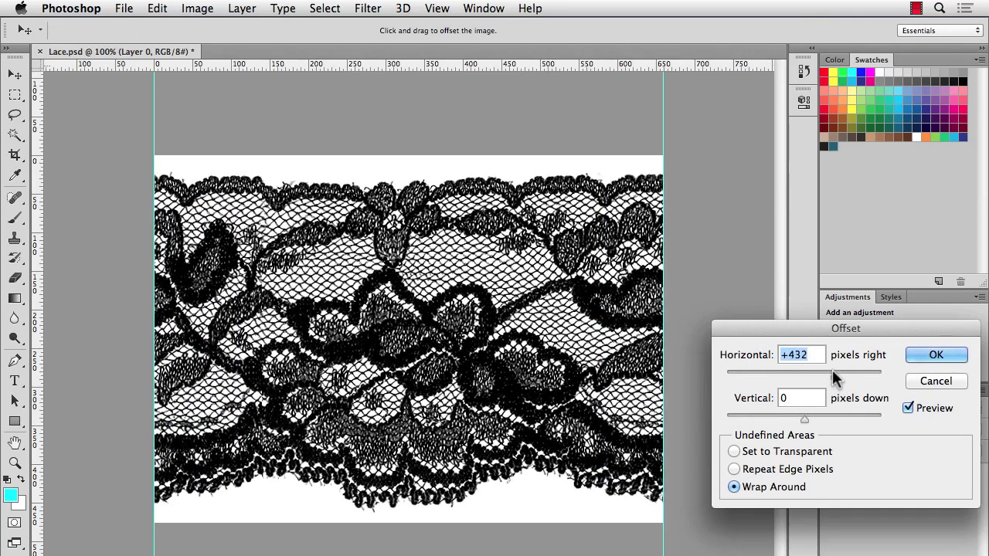
left_click(915, 352)
key("l")
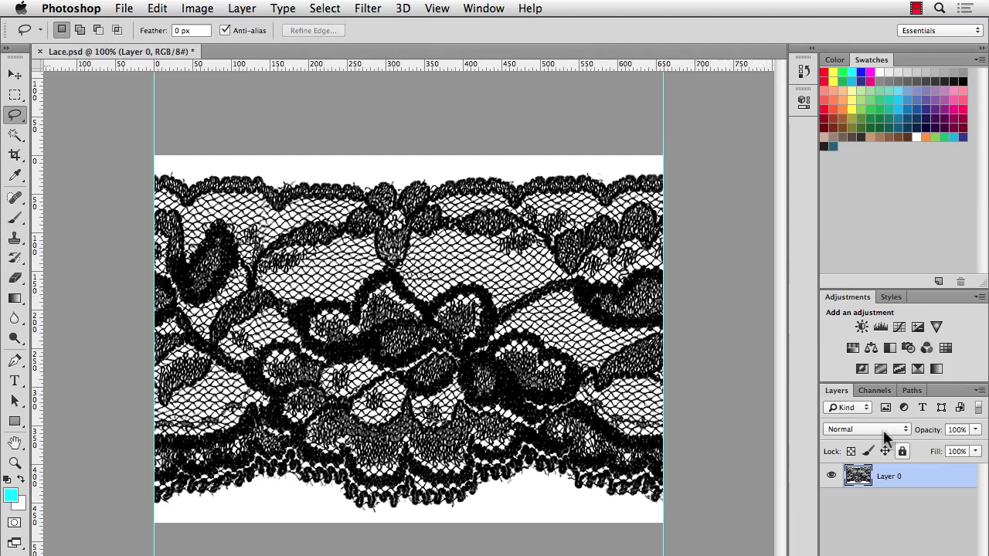
- In Layer 0's Blend If, split the This Layer white slider to 171/210 to fade out the white background
double_click(929, 481)
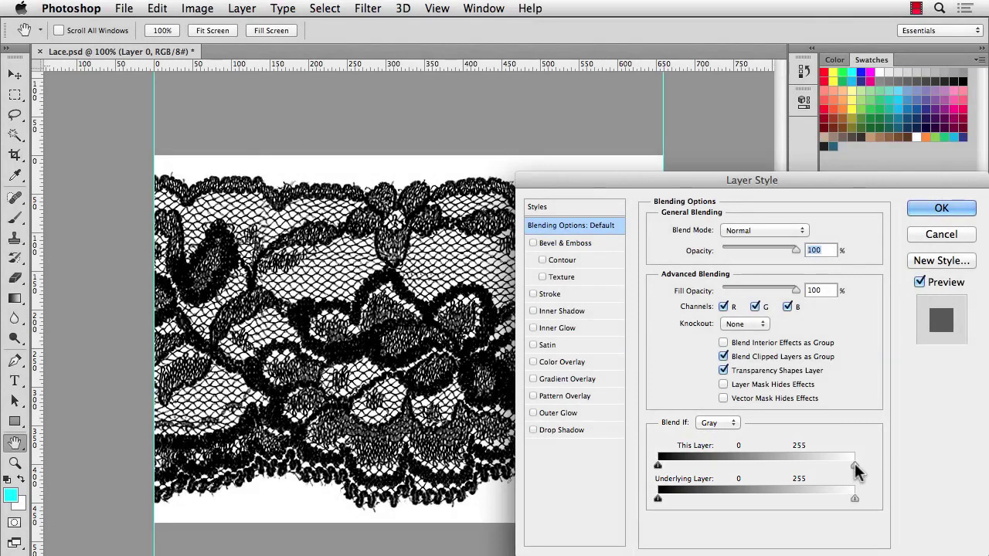
left_click_drag(855, 467, 842, 468)
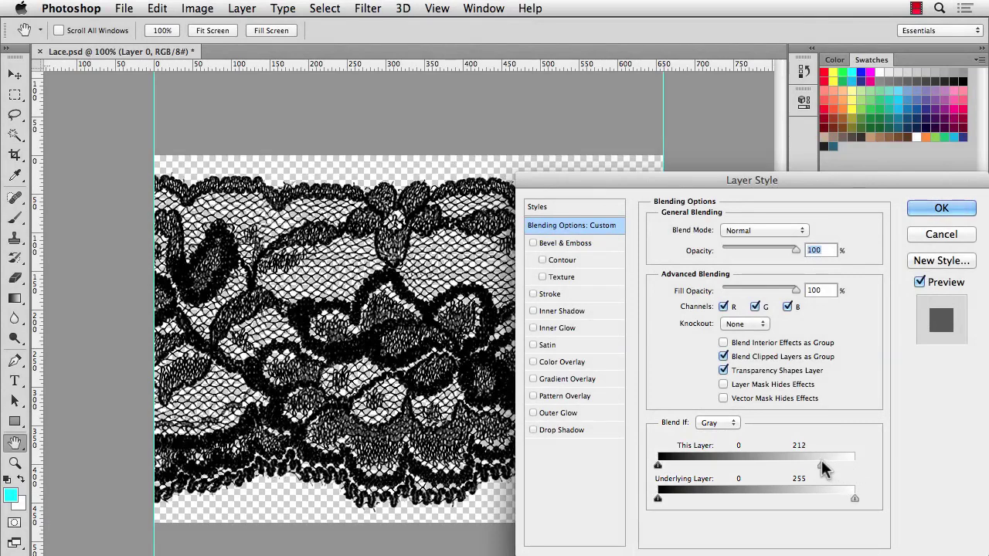
key("super+equal")
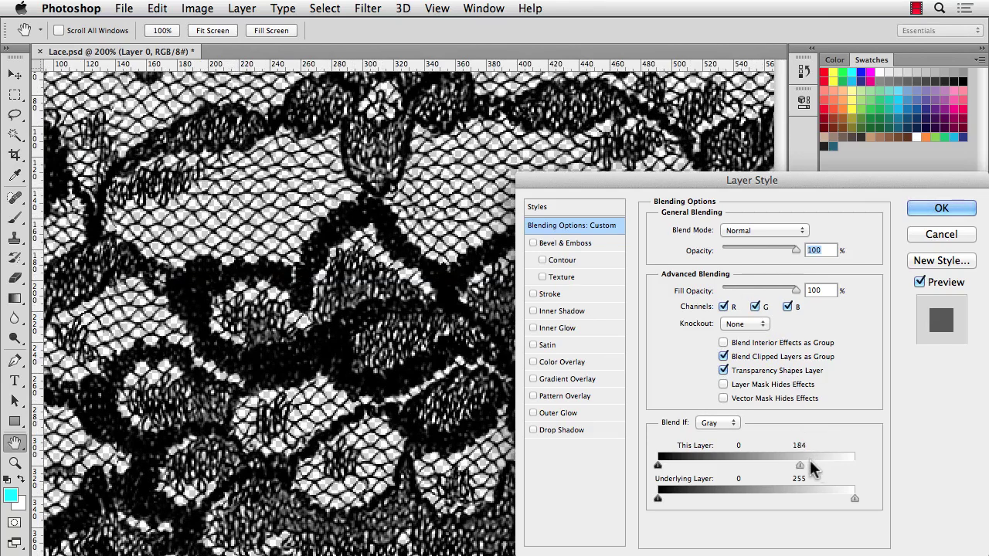
left_click_drag(801, 464, 775, 449)
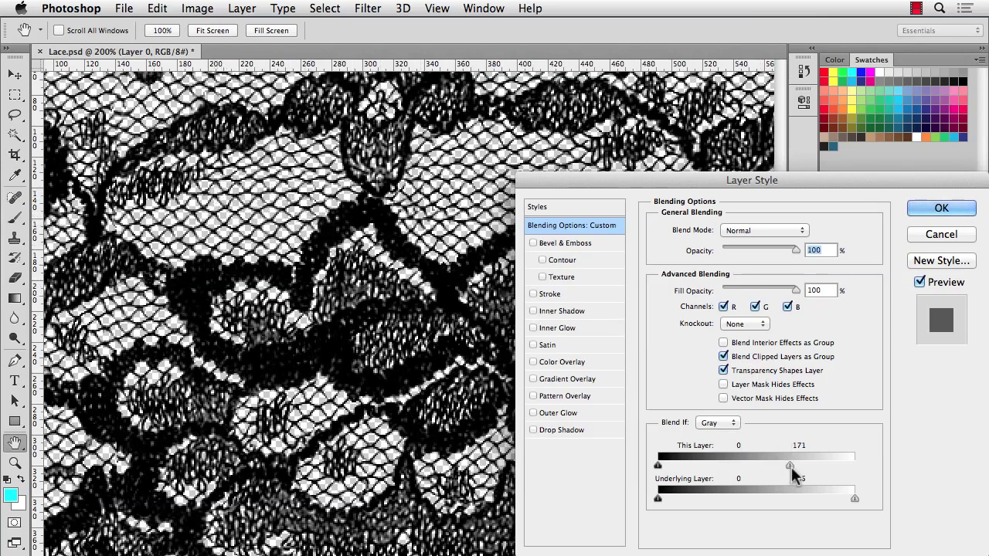
key("alt")
left_click_drag(792, 463, 821, 467)
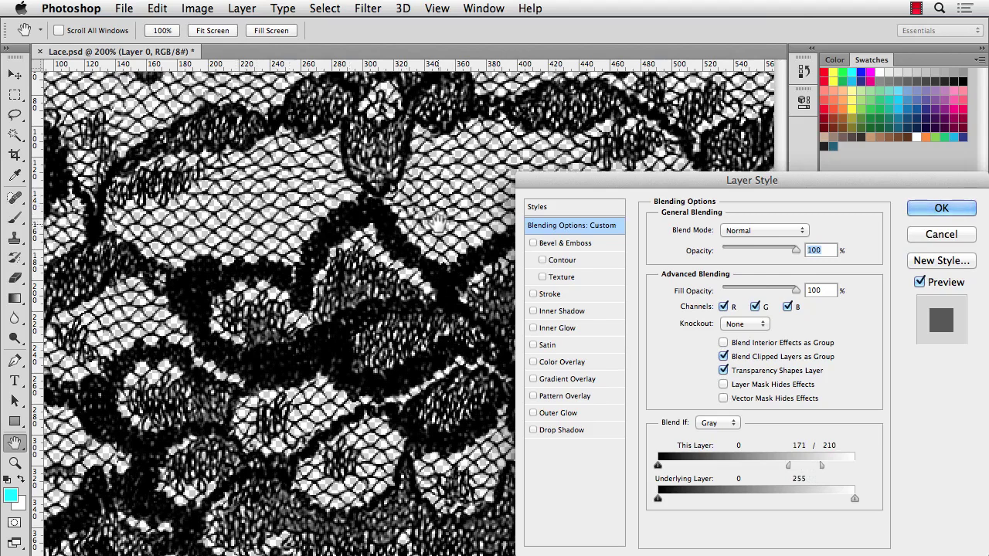
left_click(931, 207)
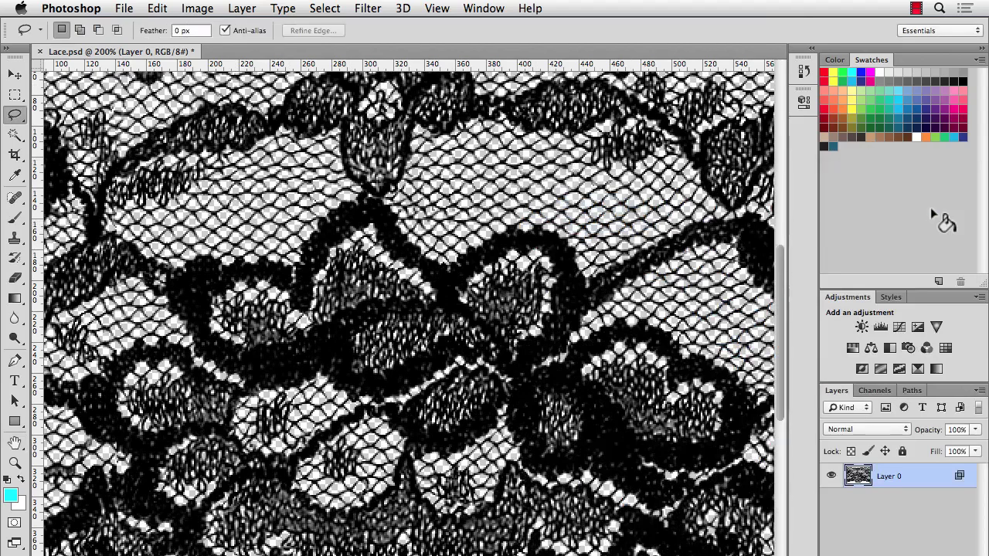
- Save the tile as Lace2.psd in Photoshop format, keeping Maximize Compatibility on
key("super+0")
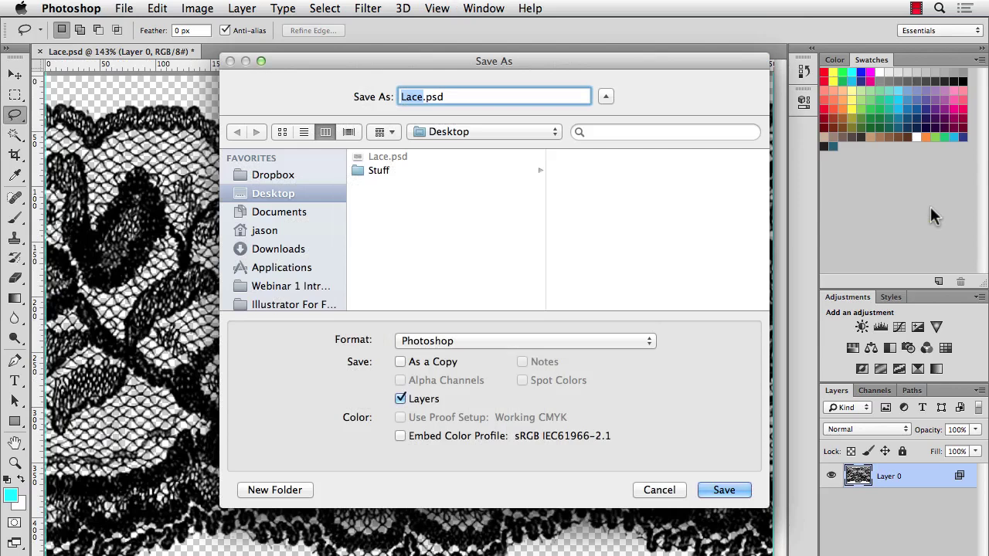
key("Right")
type("2")
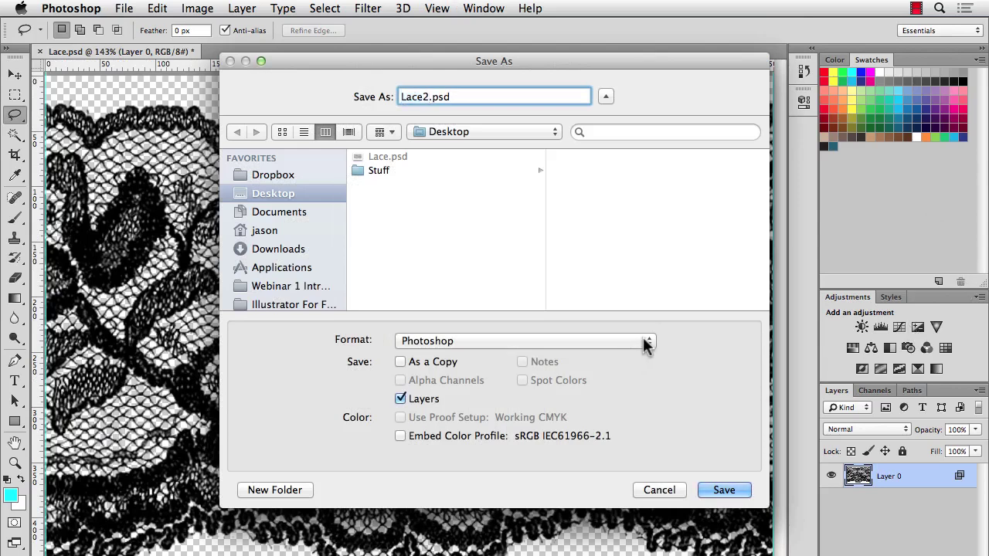
left_click(725, 490)
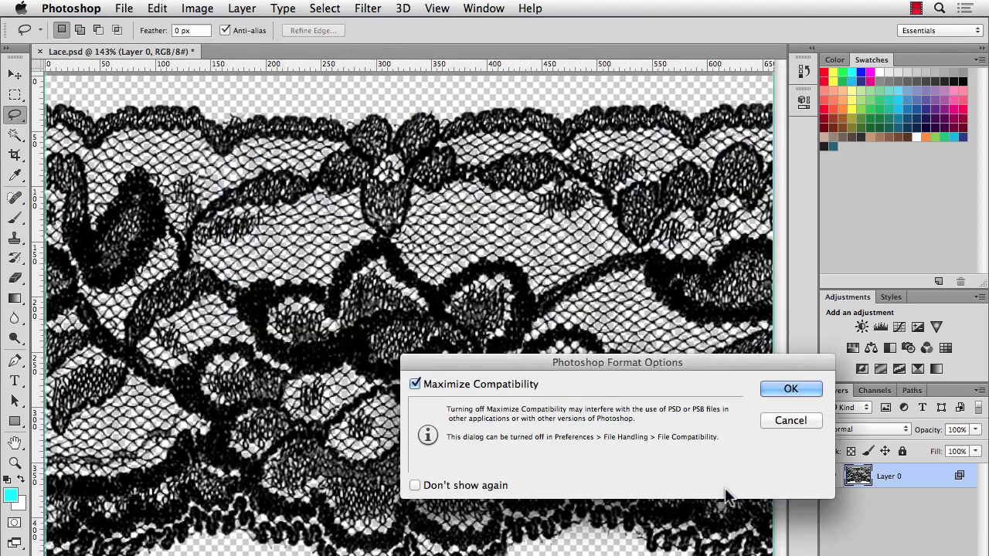
left_click(773, 389)
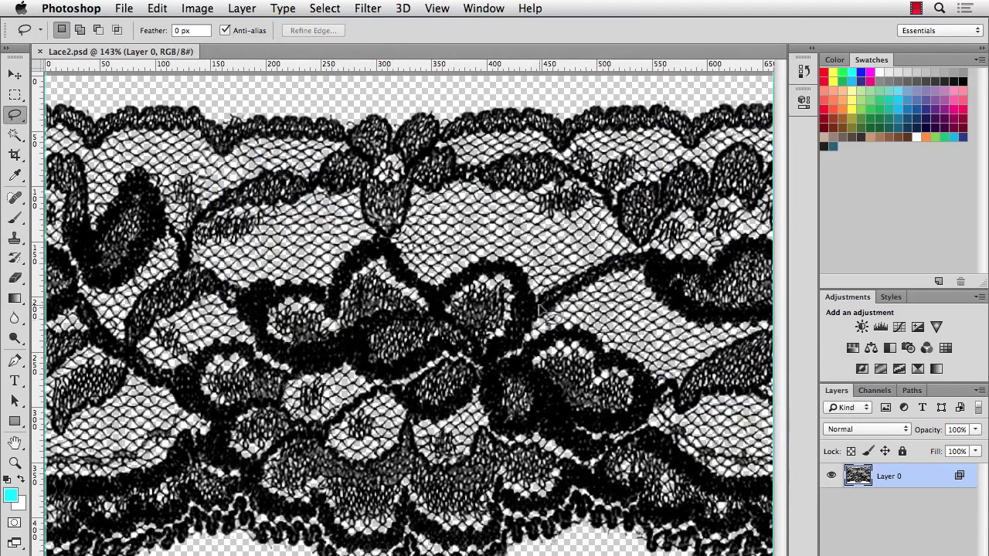